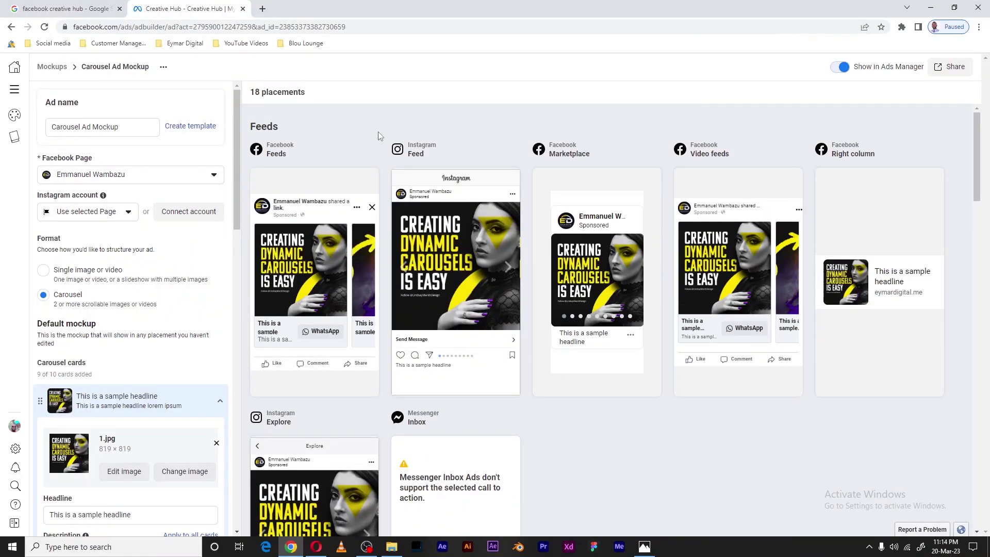
Step: Preview the carousel in Instagram Feed, paging through the cards to Tell stories, then close it
scroll(379, 135, down, 2)
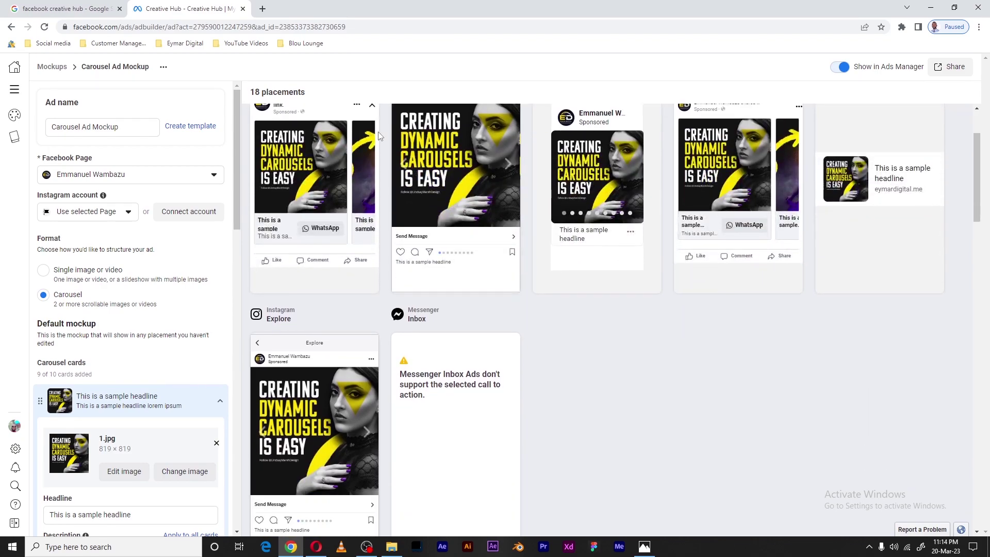
scroll(379, 135, down, 7)
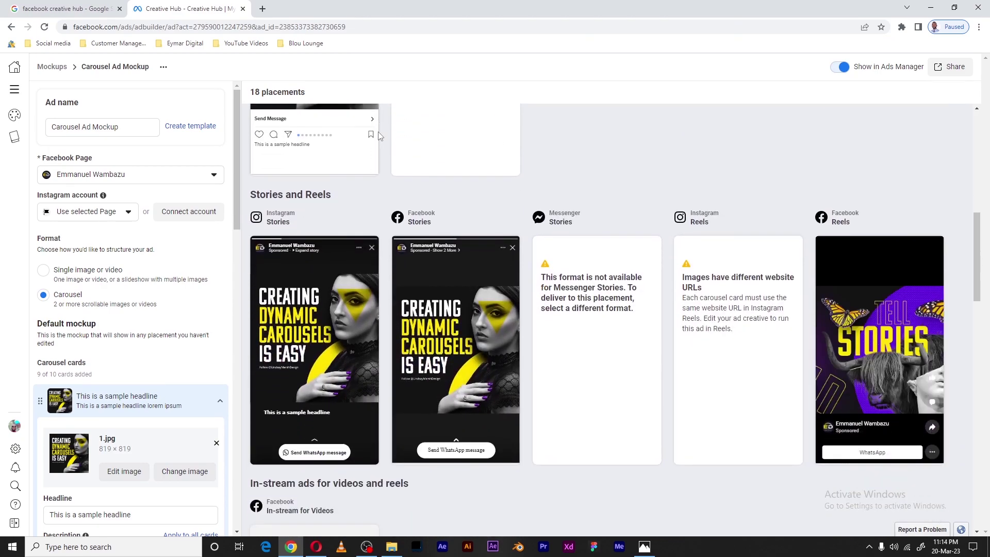
scroll(380, 135, down, 2)
click(529, 196)
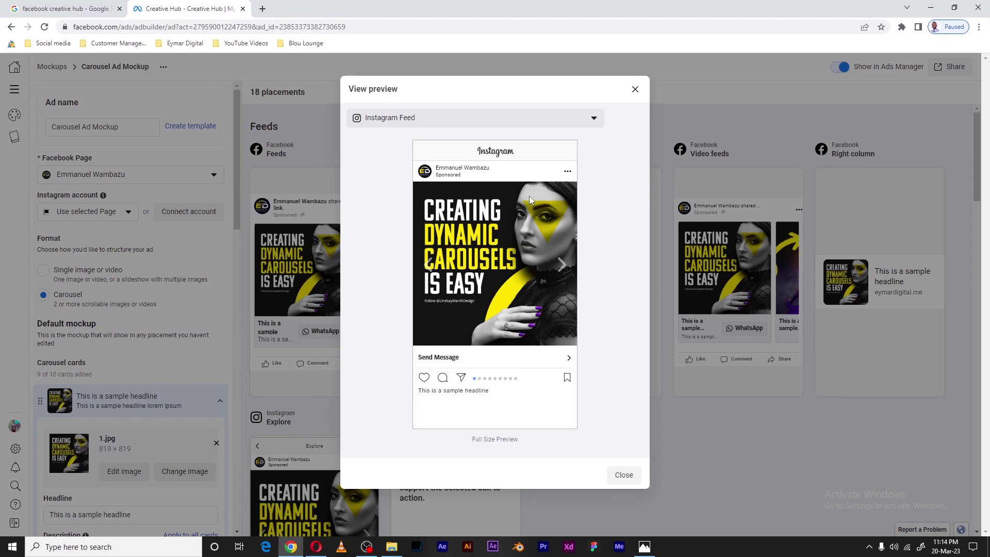
click(562, 267)
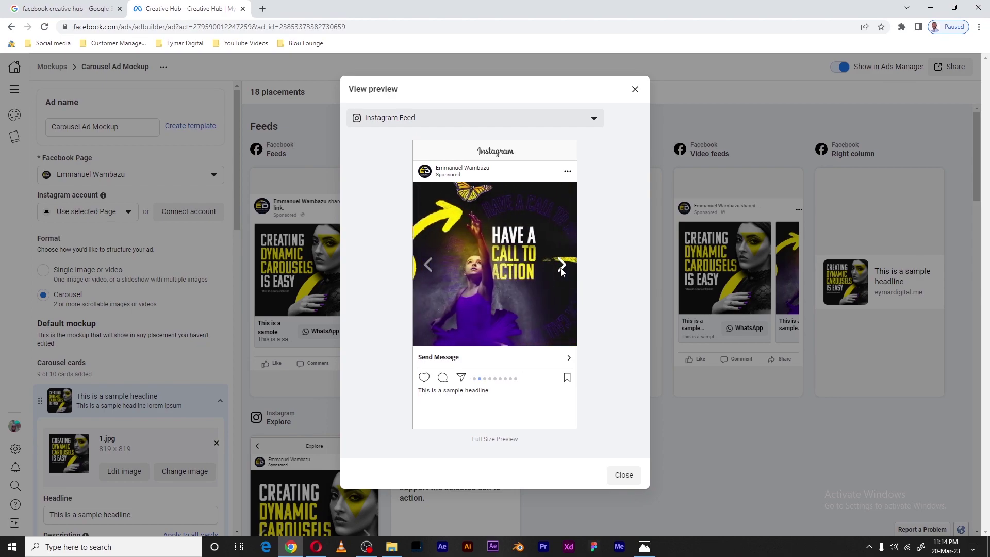
click(562, 268)
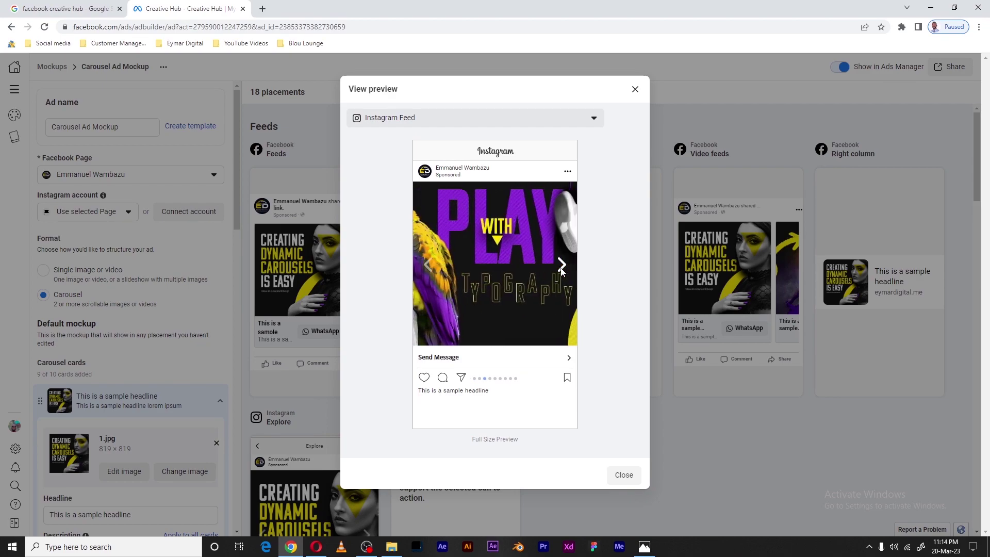
click(561, 266)
click(561, 265)
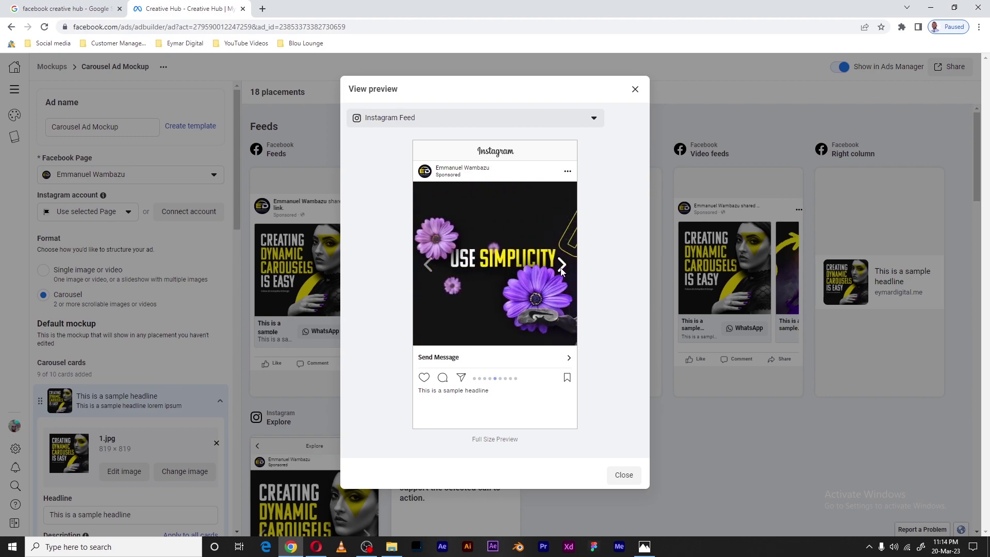
click(561, 267)
click(537, 125)
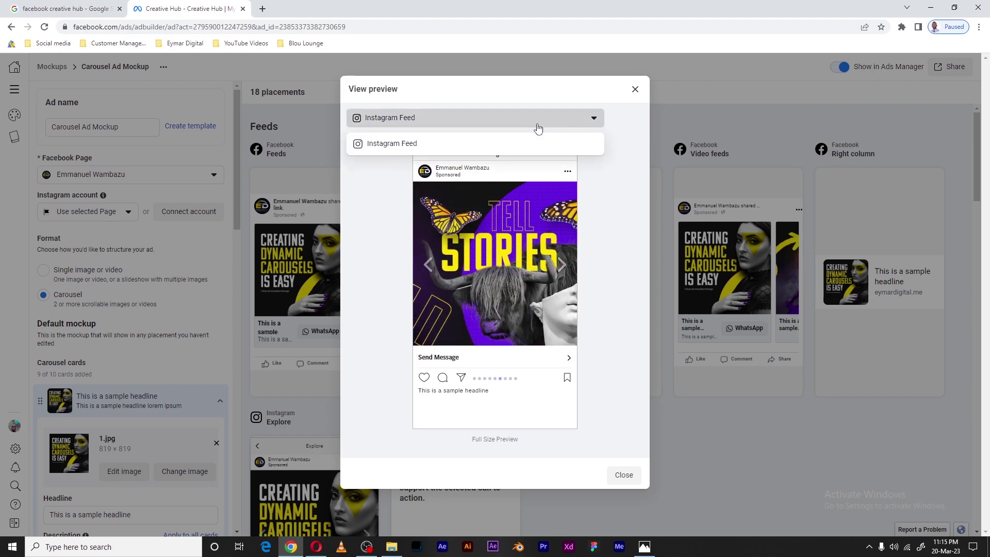
click(512, 143)
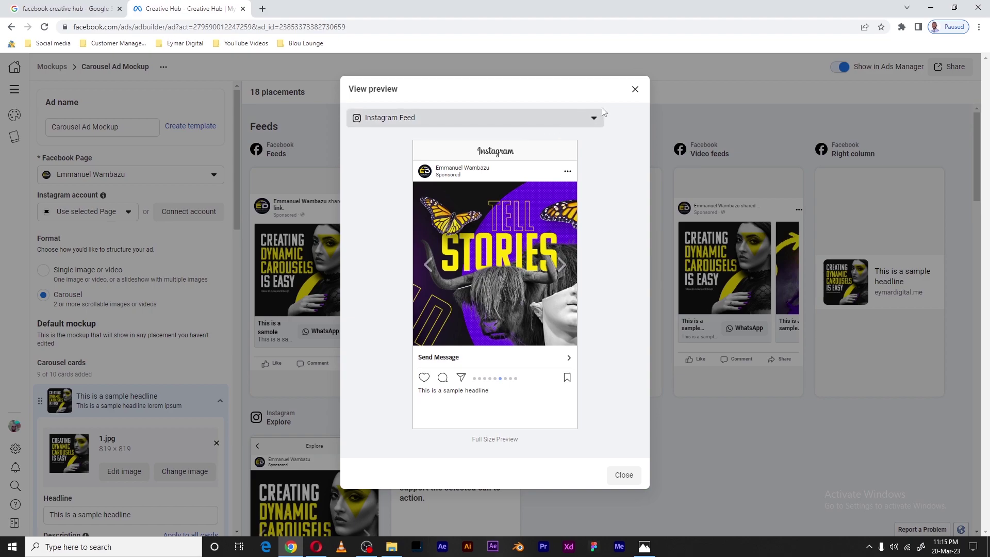
click(633, 92)
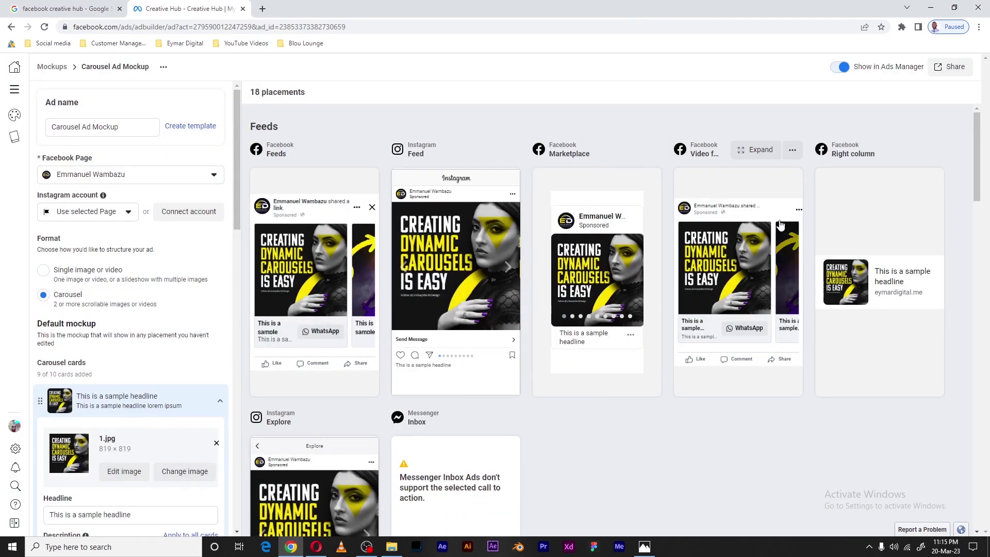
Step: Browse the carousel in the Facebook video feeds preview up to the basketball 21 card, then close it
click(761, 150)
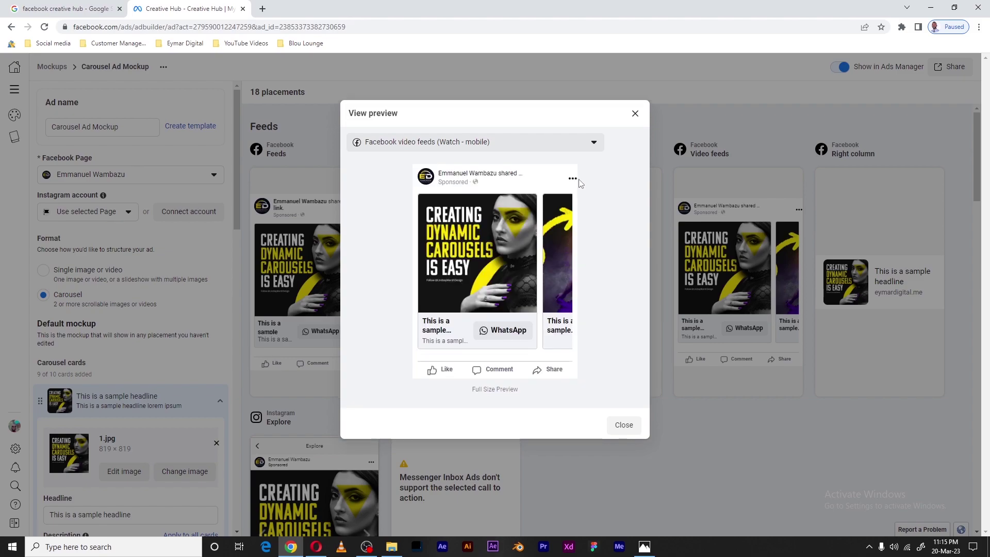
click(563, 278)
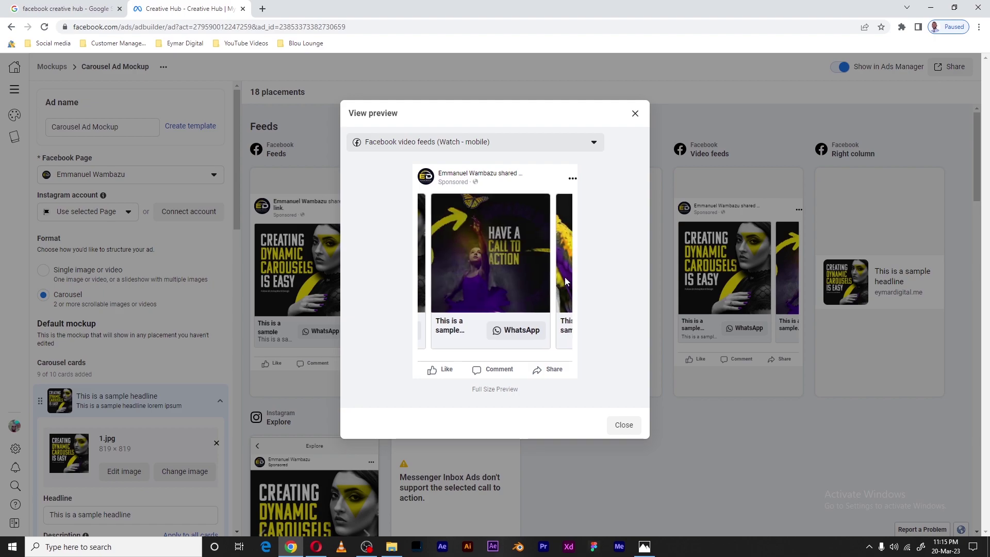
click(564, 281)
click(565, 281)
click(565, 282)
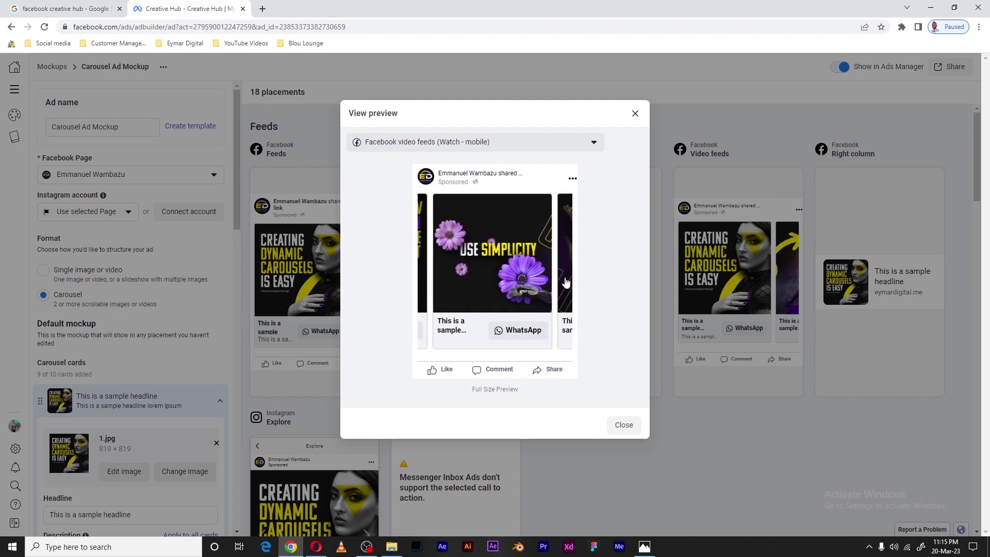
click(564, 282)
click(565, 282)
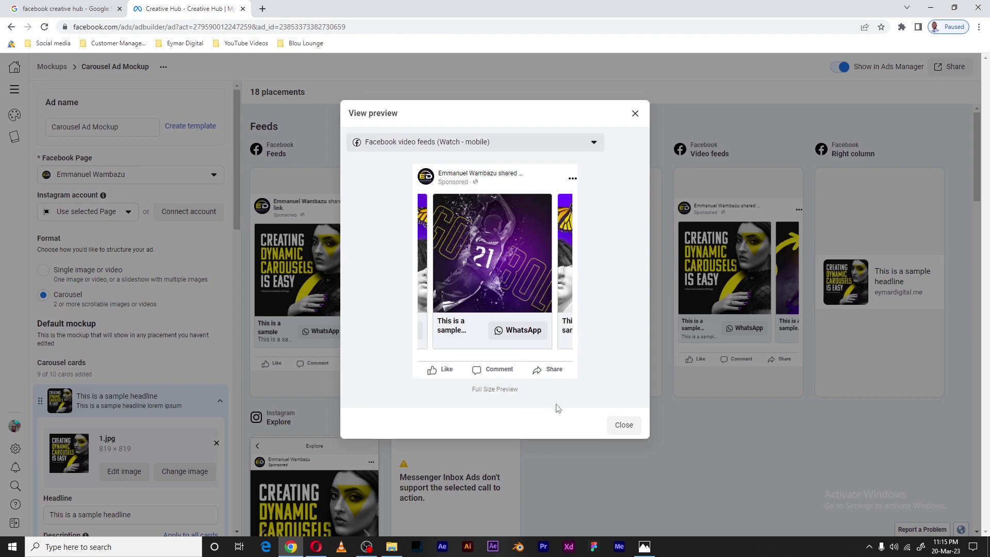
click(623, 425)
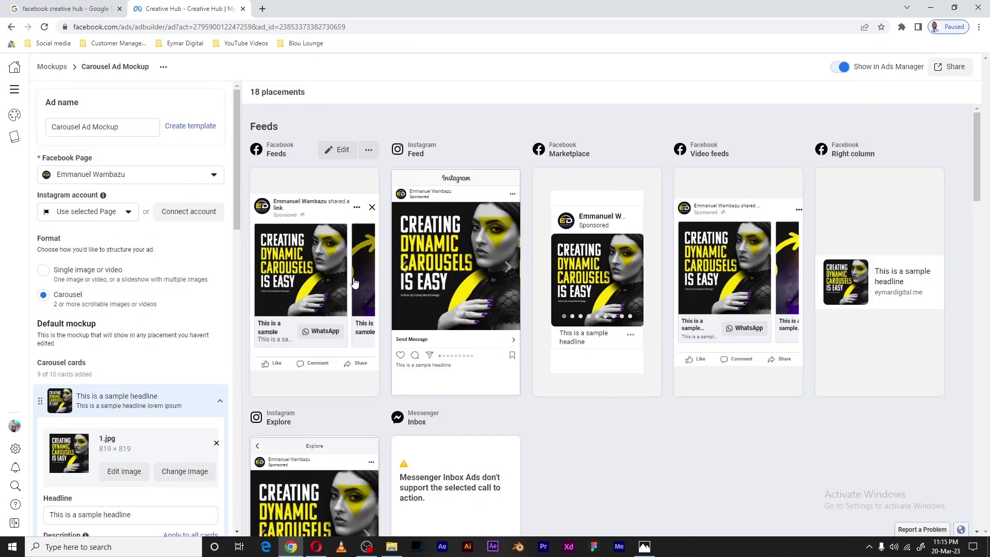
Step: Expand the Facebook Feeds preview and view it as Audience Network interstitial, then native
click(369, 151)
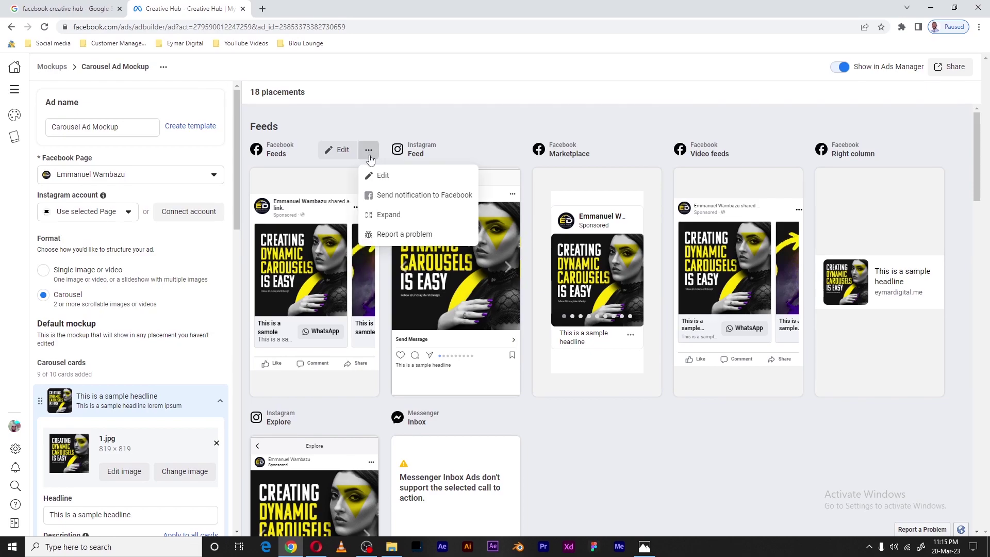
click(386, 216)
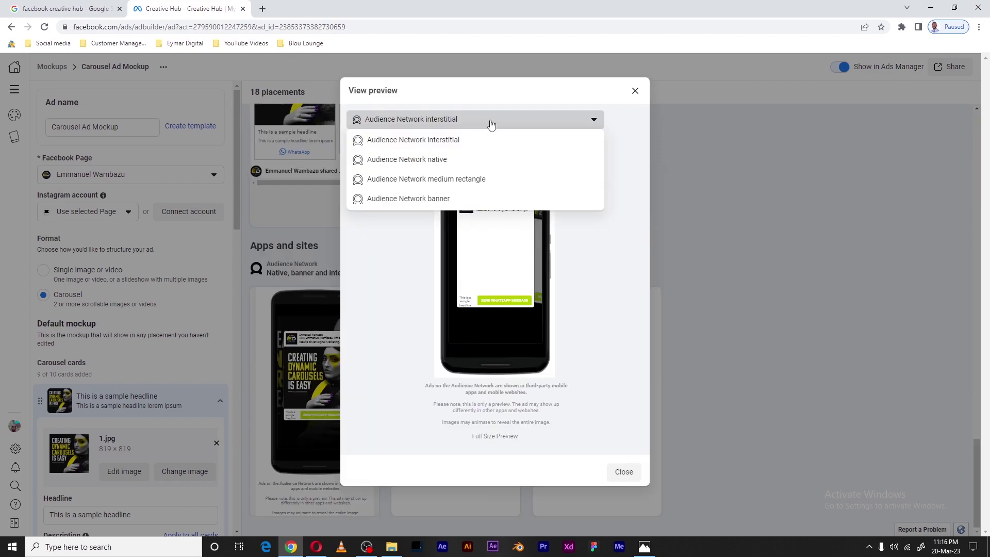
click(490, 124)
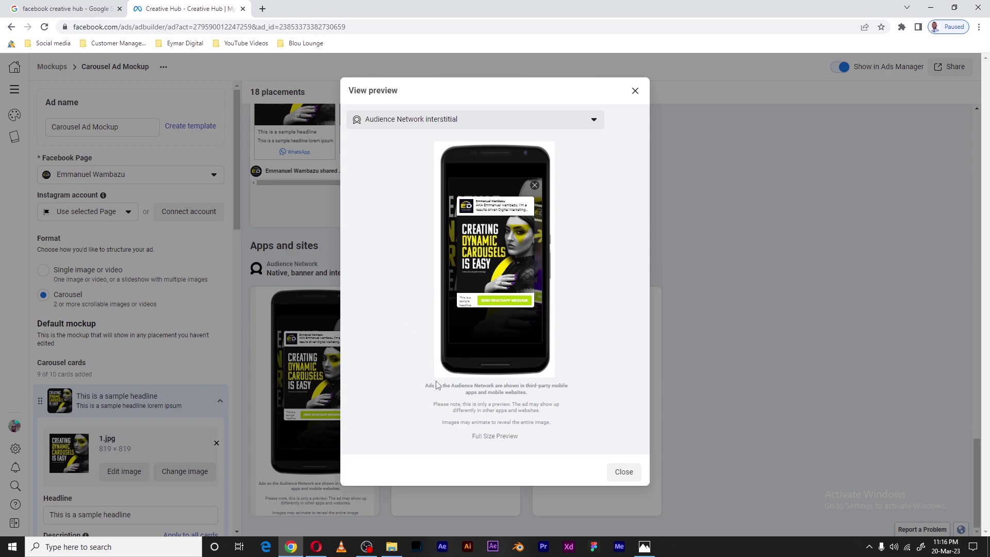
click(495, 122)
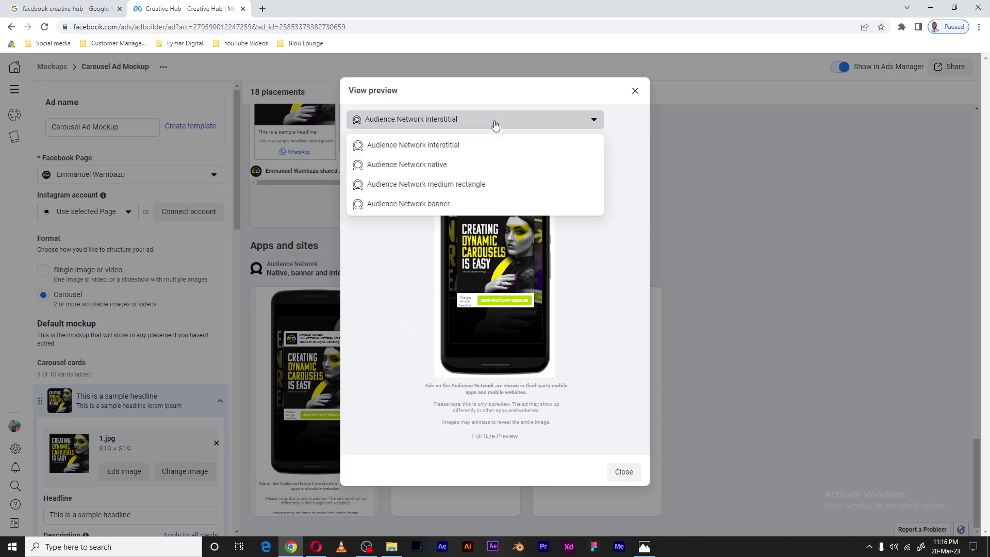
click(454, 163)
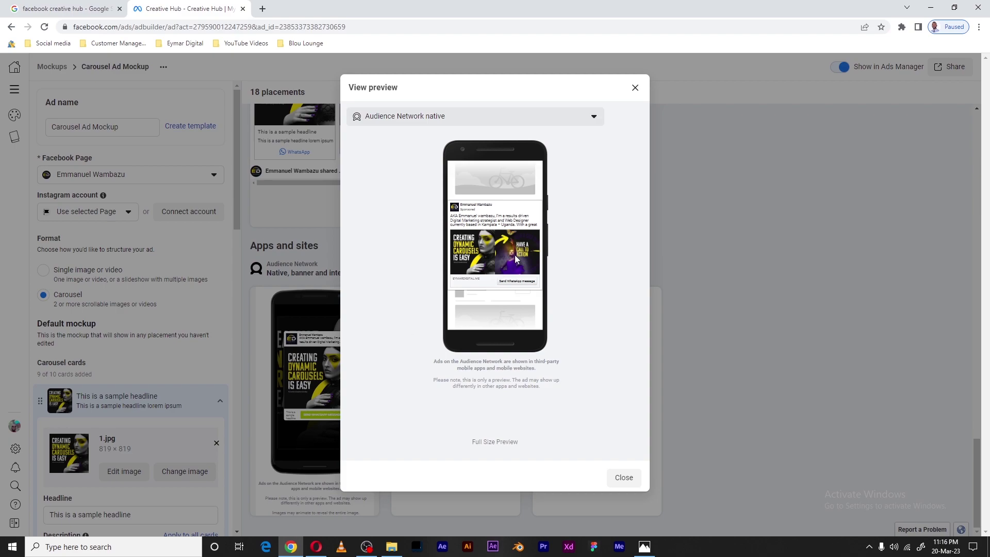
click(464, 115)
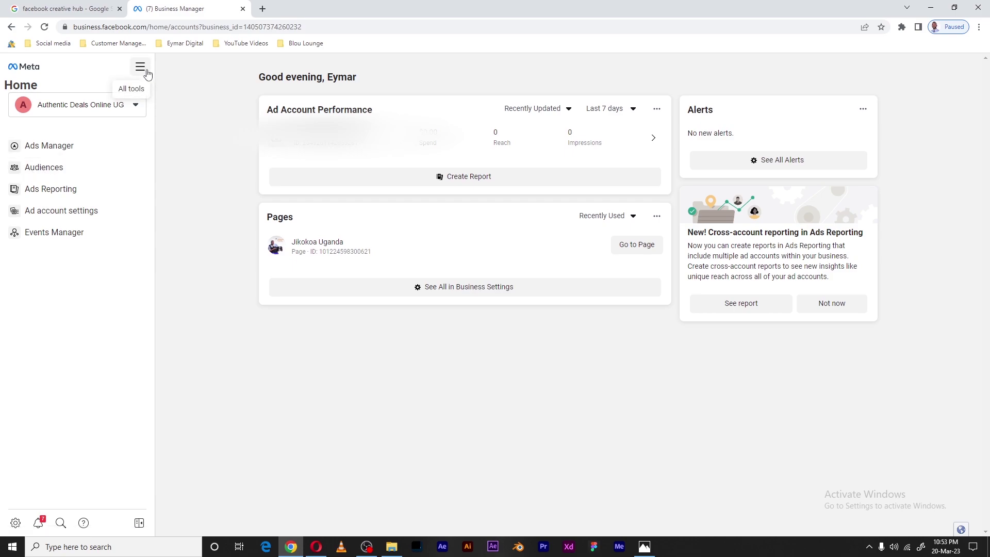
Step: Open Creative Hub from the Advertise section of the All tools menu
click(140, 70)
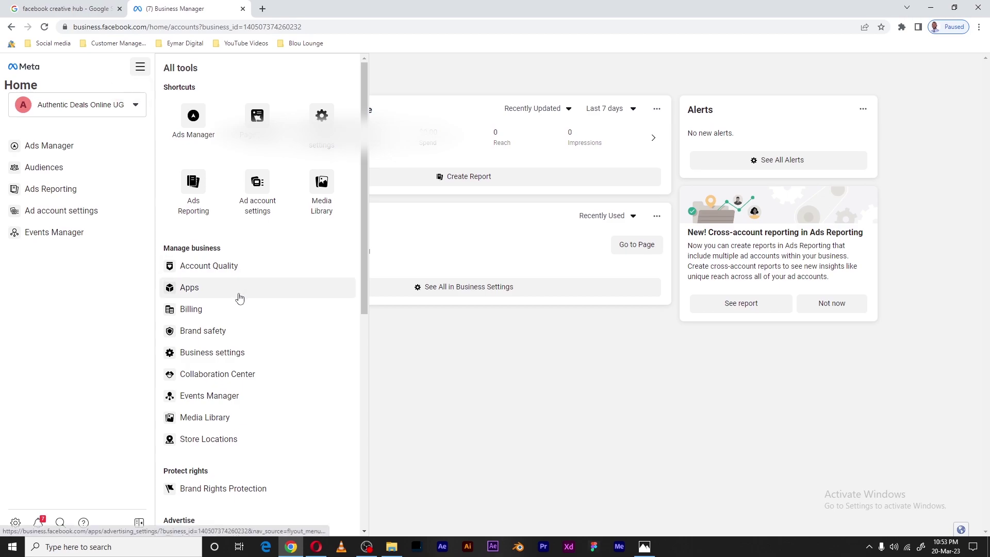
scroll(250, 273, down, 3)
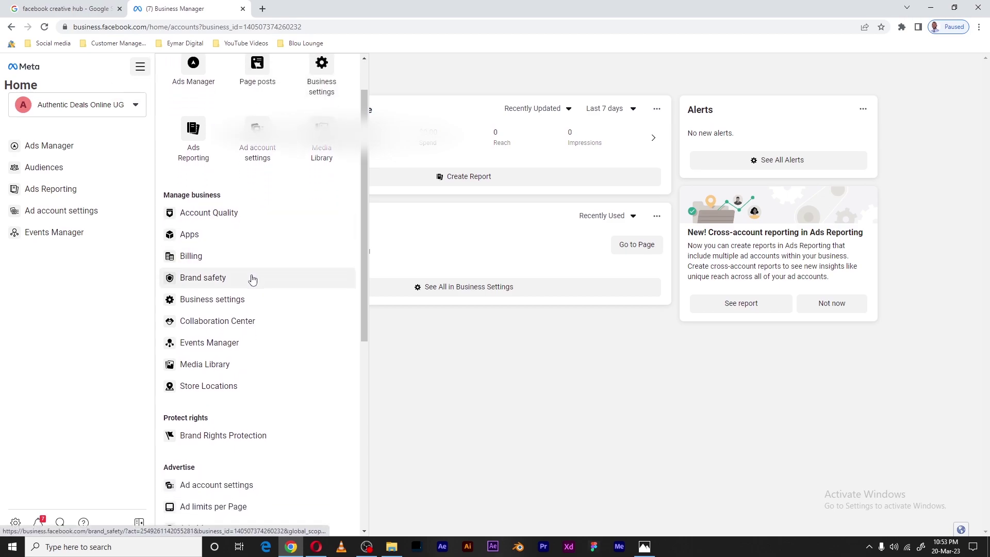
scroll(251, 283, down, 2)
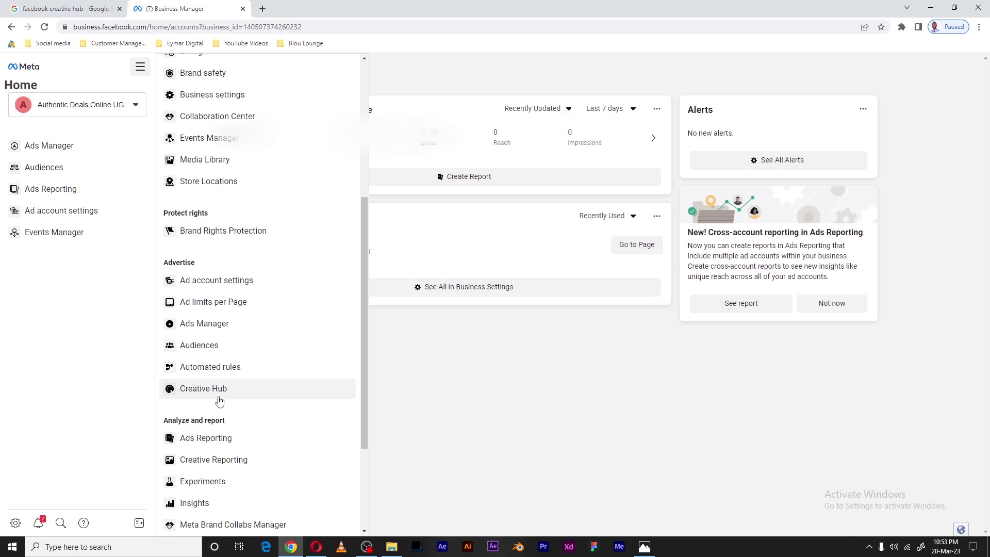
click(217, 392)
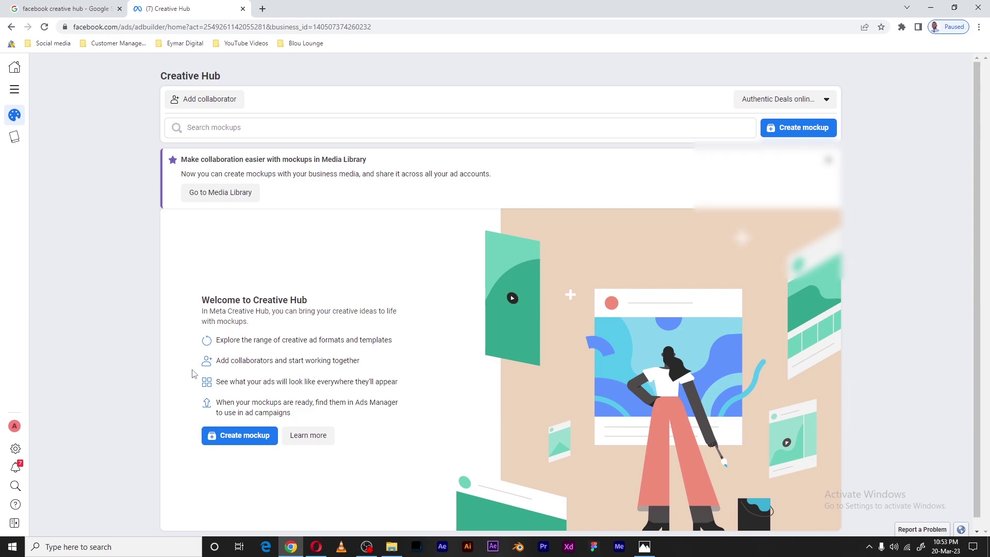
Step: Switch to a different ad account and create a new ad mockup
click(803, 102)
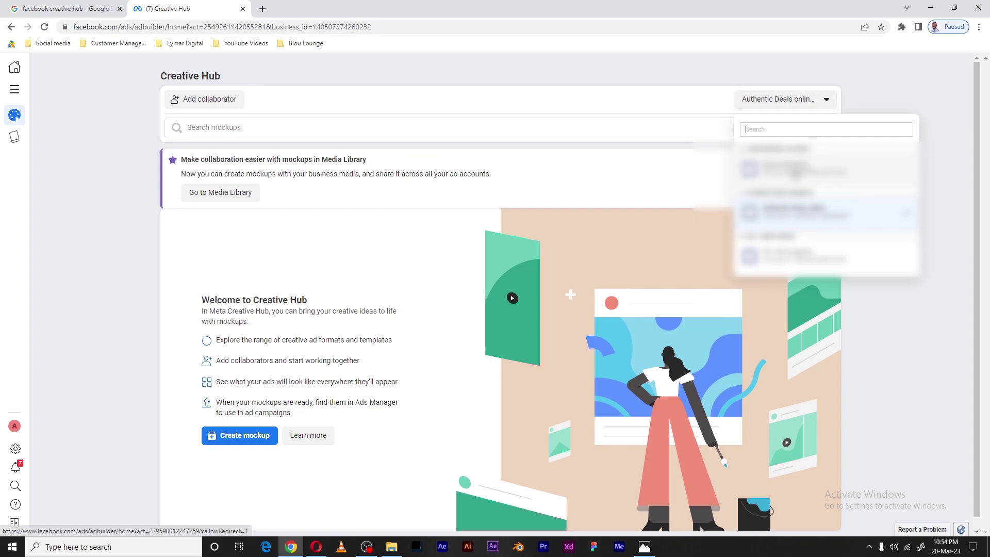
click(795, 173)
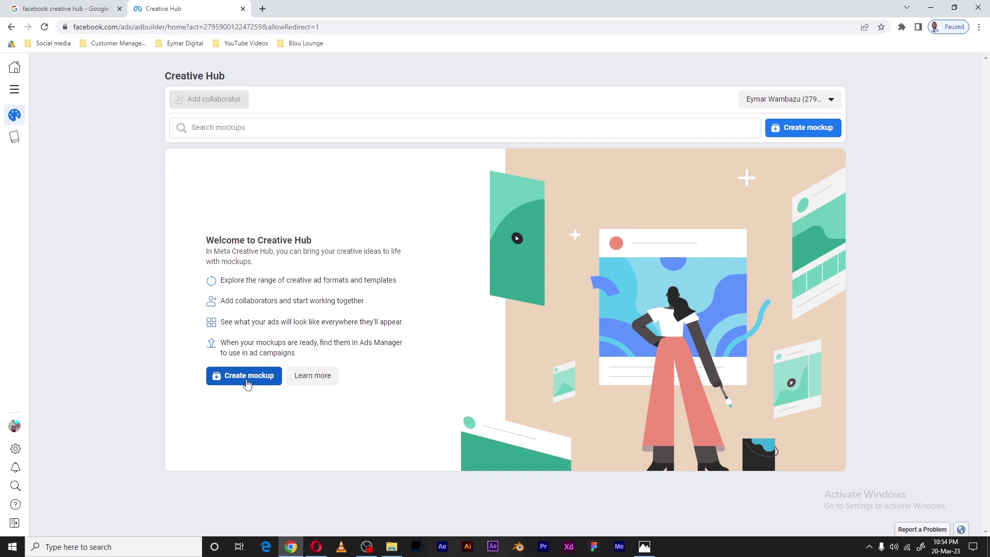
click(247, 382)
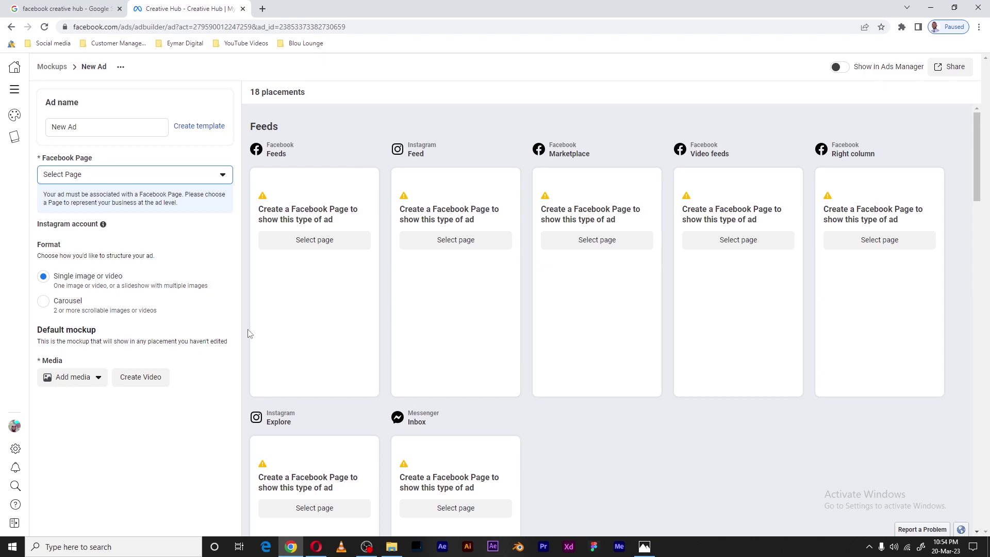
Step: Replace the ad name with 'Carousel Ad Mockup'
click(84, 126)
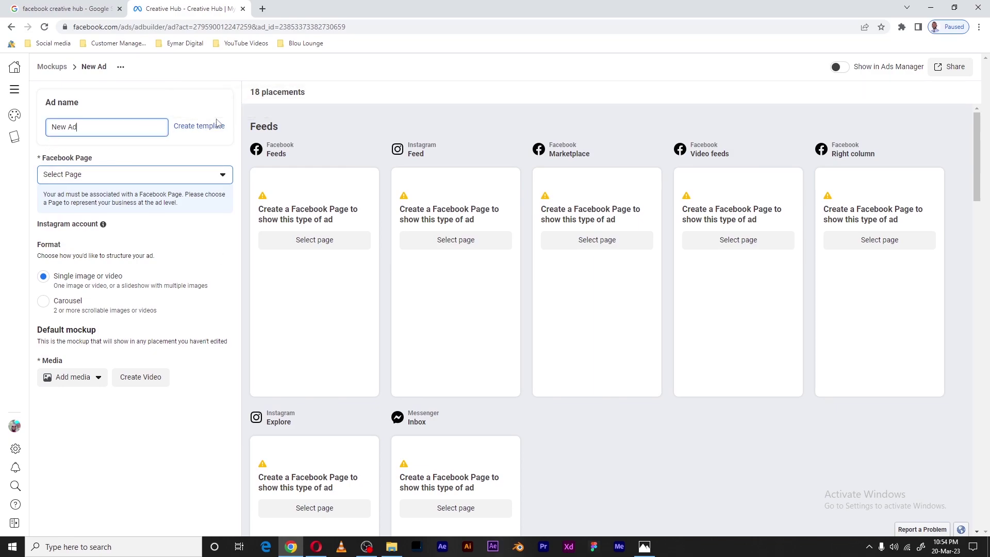
key(ctrl+a)
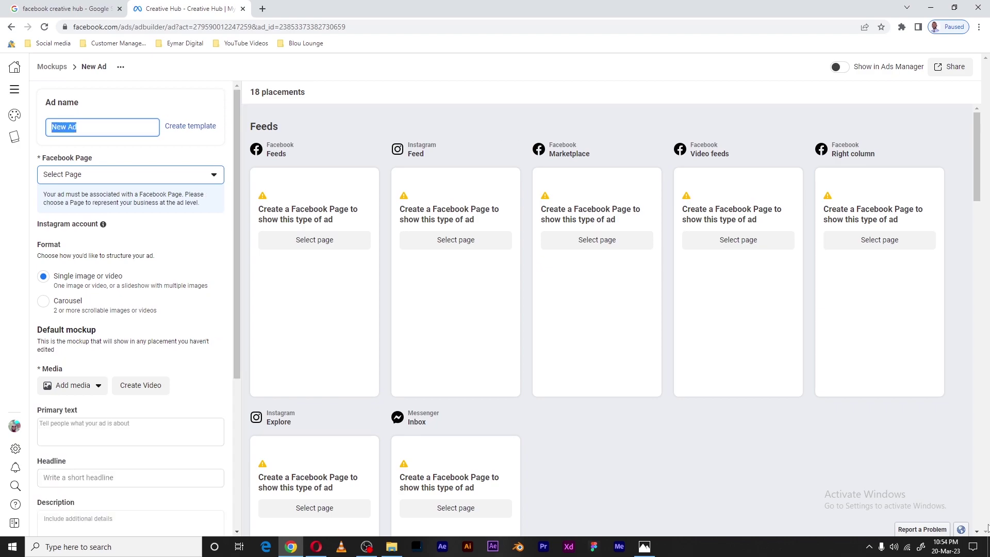
text(Carousel Ad Mockup)
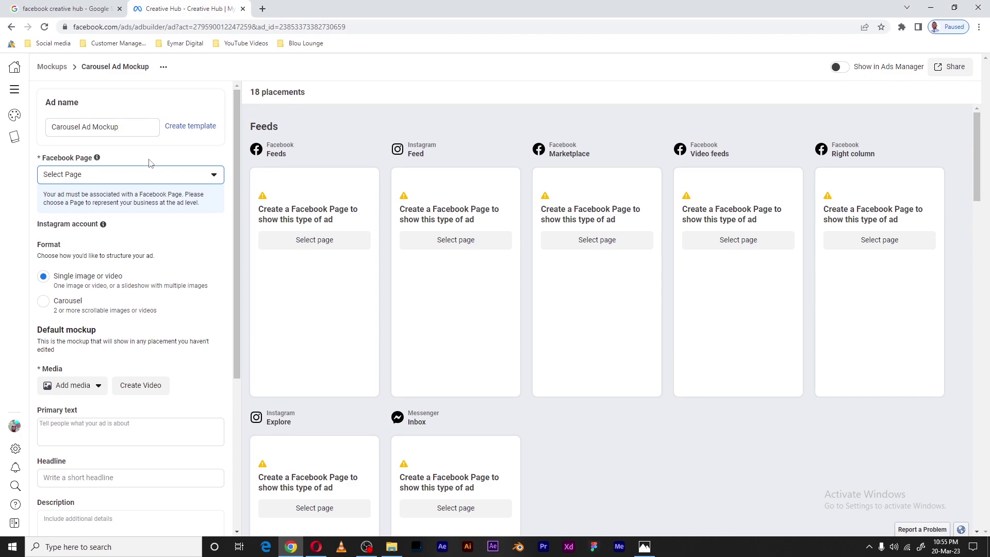
Step: Choose the ad's Facebook Page from the Eco - Group Limited pages
click(129, 177)
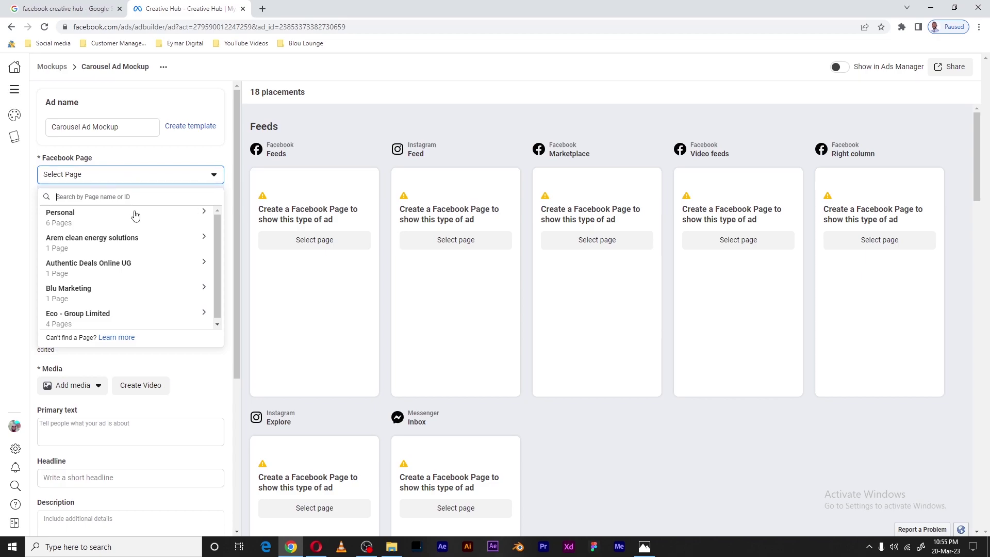
scroll(158, 256, down, 1)
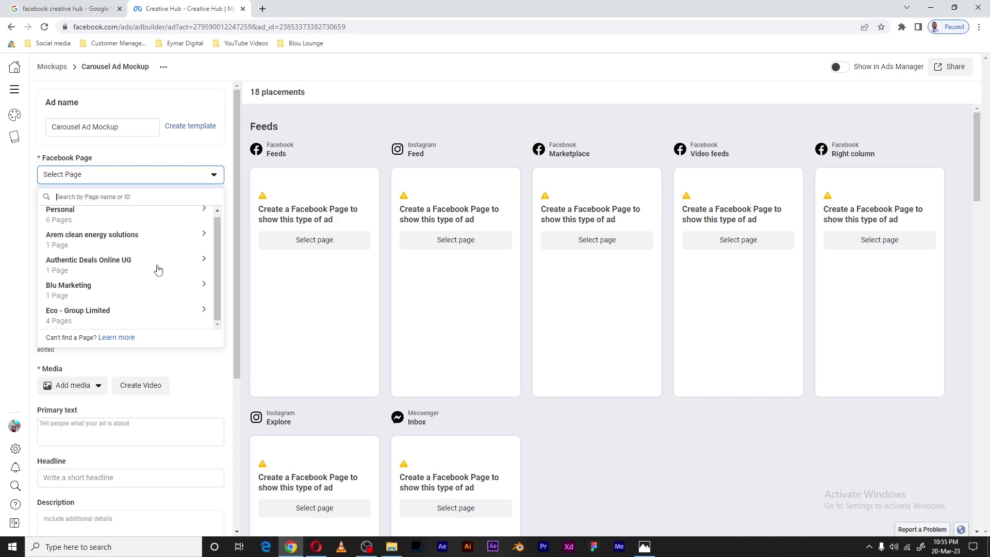
click(201, 313)
scroll(201, 295, down, 1)
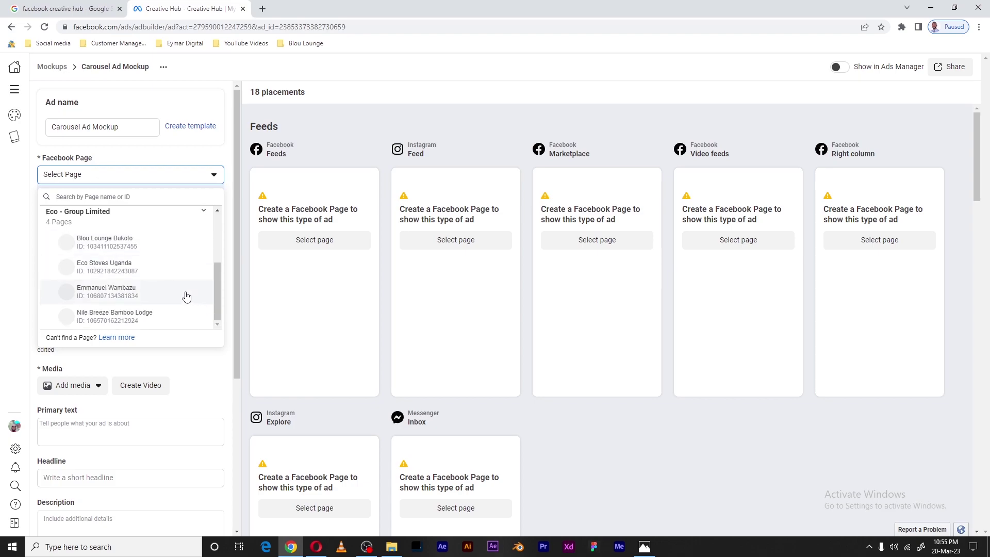
click(132, 293)
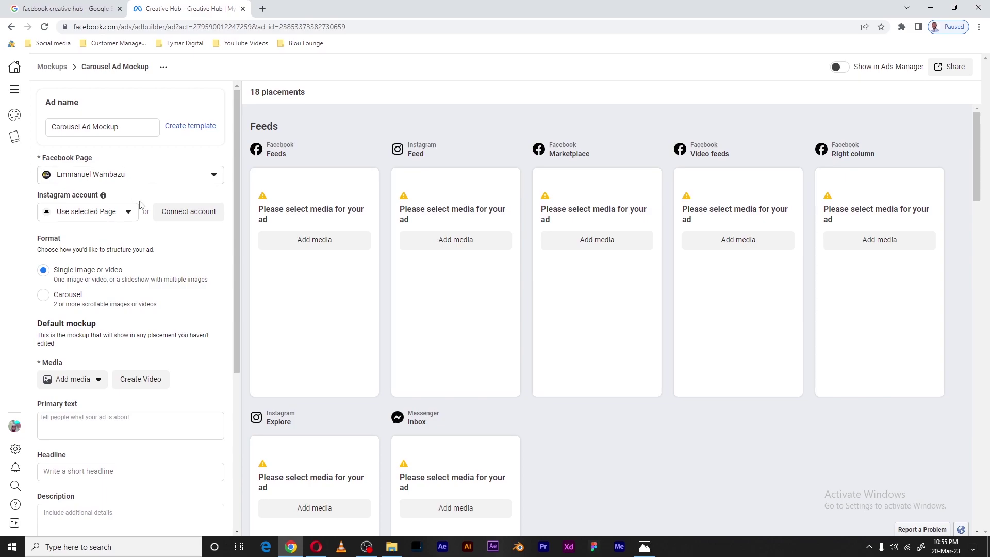
scroll(67, 166, down, 2)
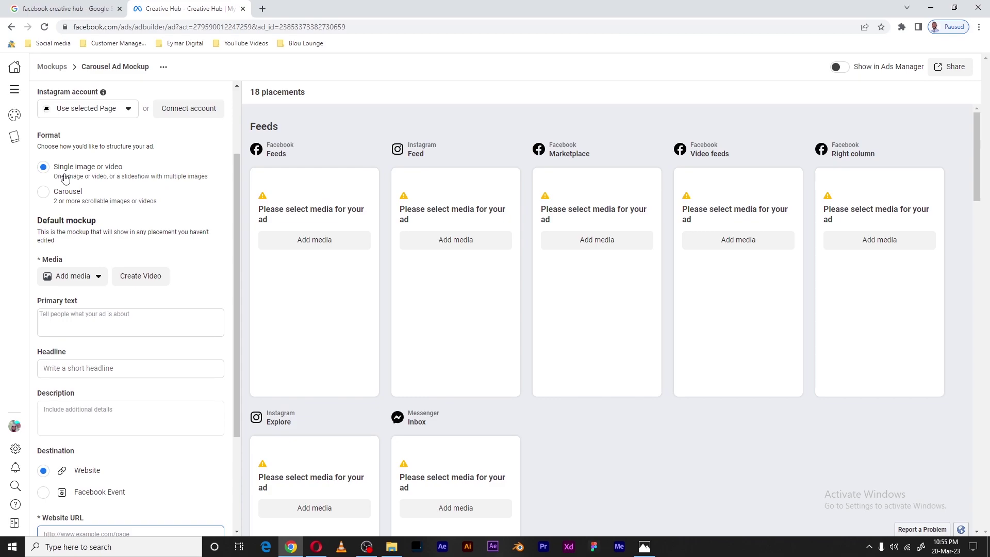
Step: Set the format to Carousel and choose to add image cards
click(44, 193)
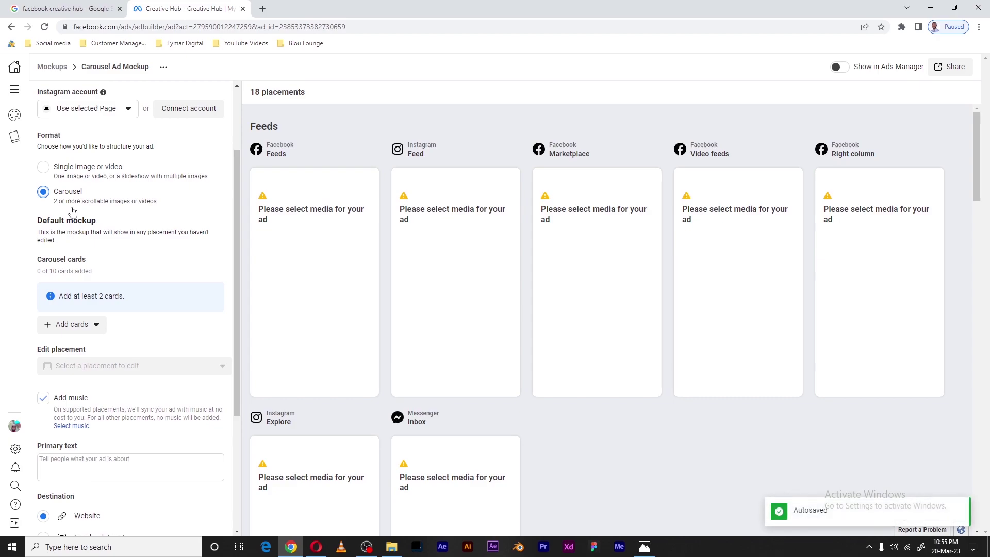
scroll(54, 294, down, 1)
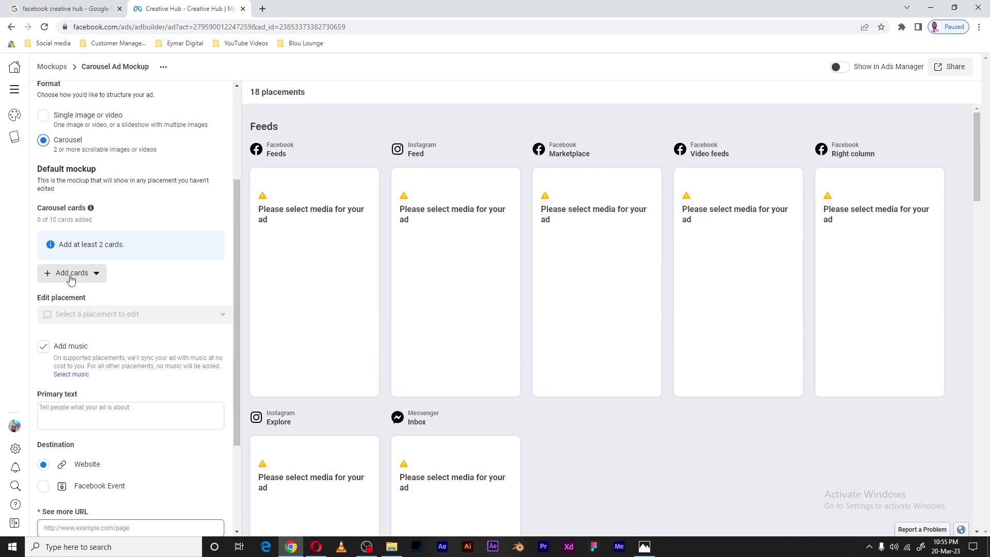
click(71, 279)
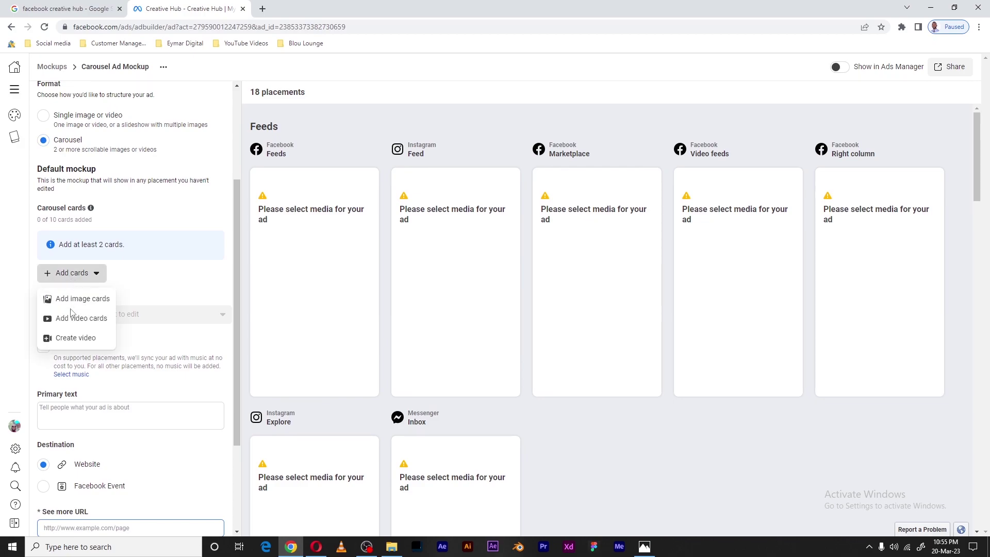
click(74, 304)
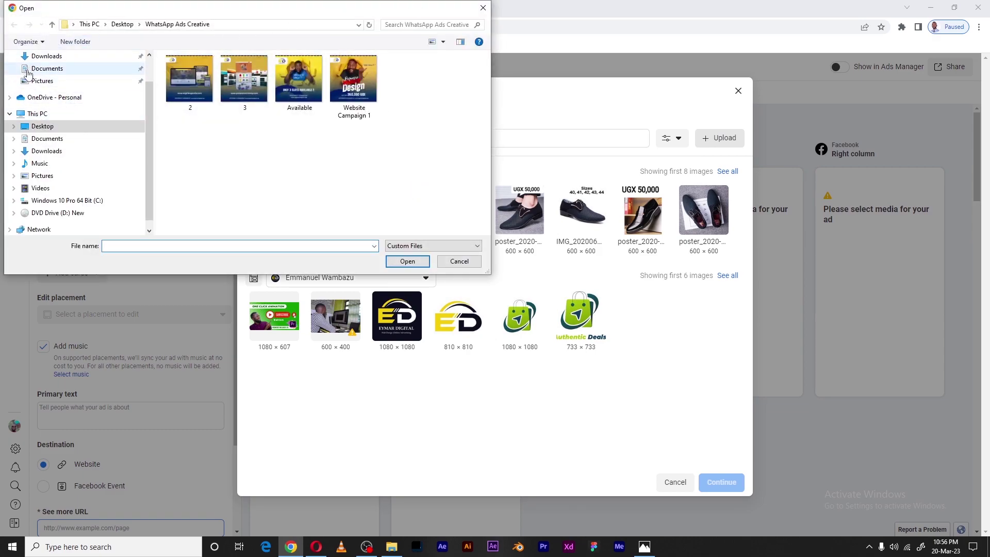
Step: Upload images 1.jpg–10.jpg from the Desktop Carousels folder
scroll(76, 169, down, 1)
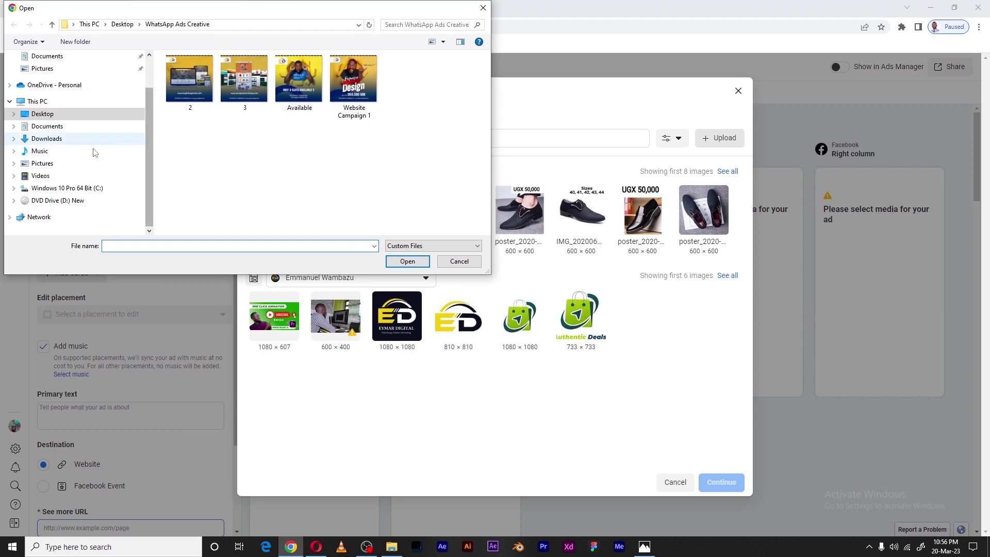
scroll(94, 147, up, 2)
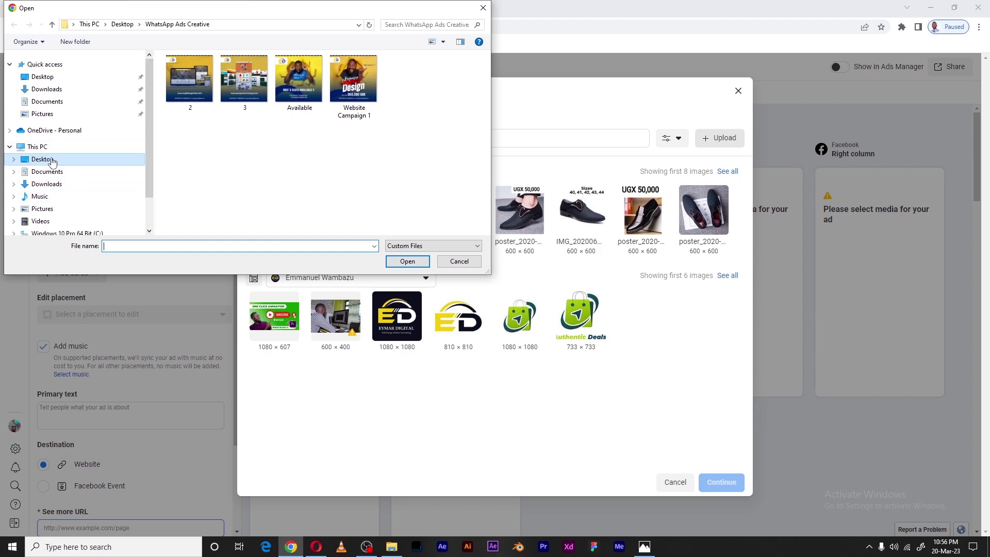
click(52, 159)
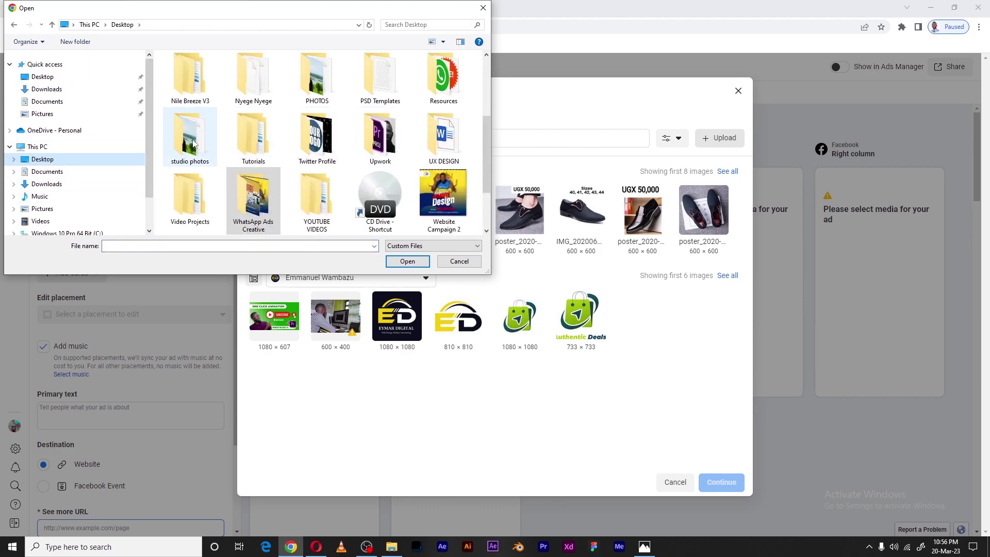
scroll(207, 165, down, 1)
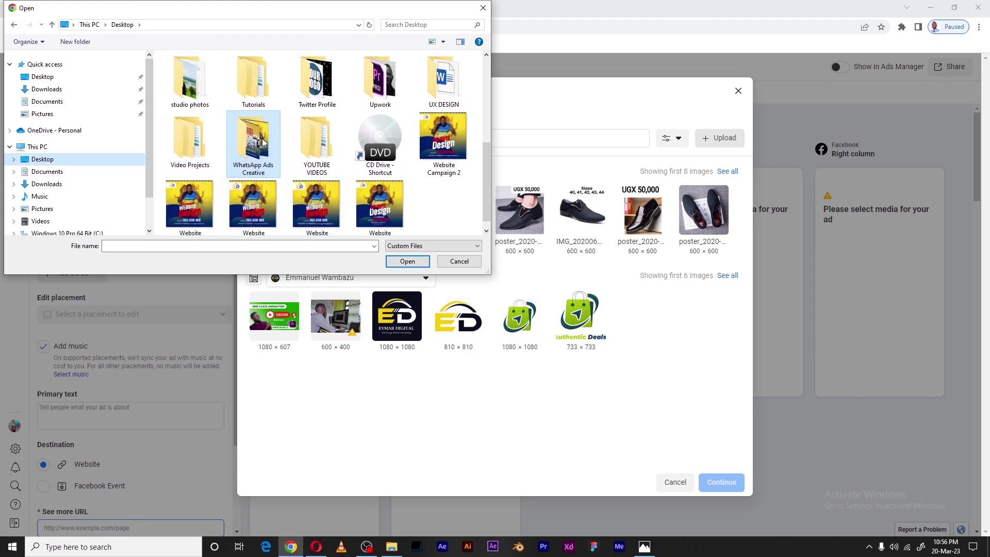
scroll(263, 141, up, 3)
double_click(253, 82)
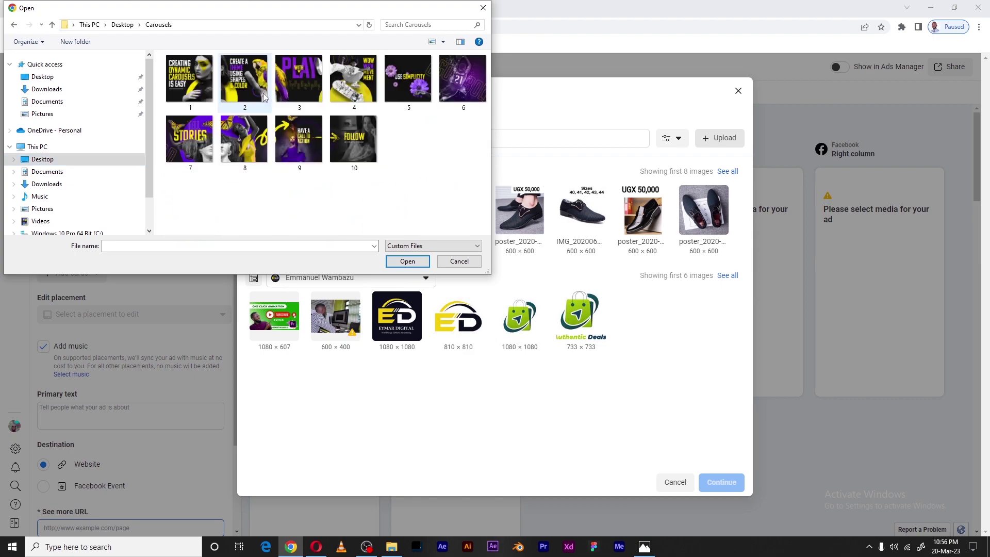
click(198, 99)
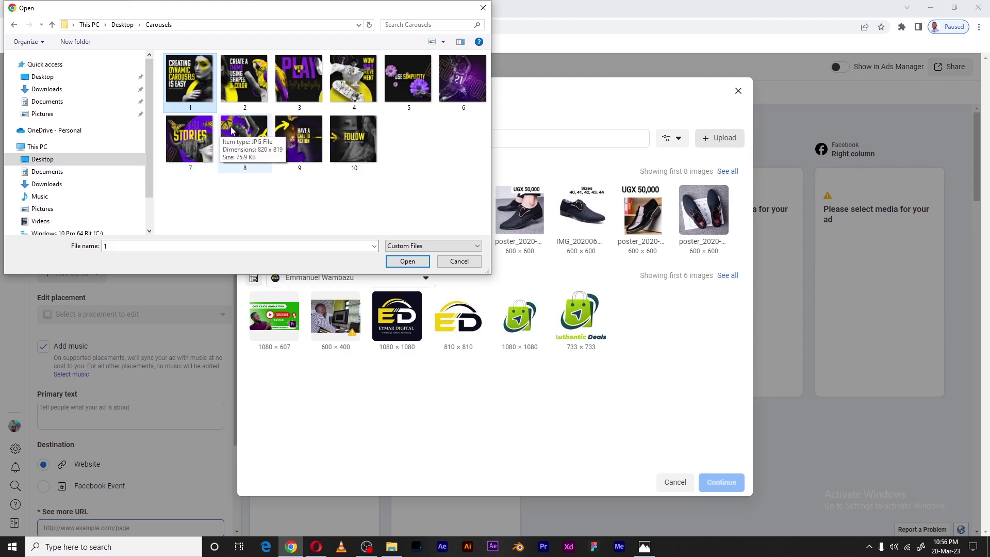
shift+click(355, 144)
click(407, 261)
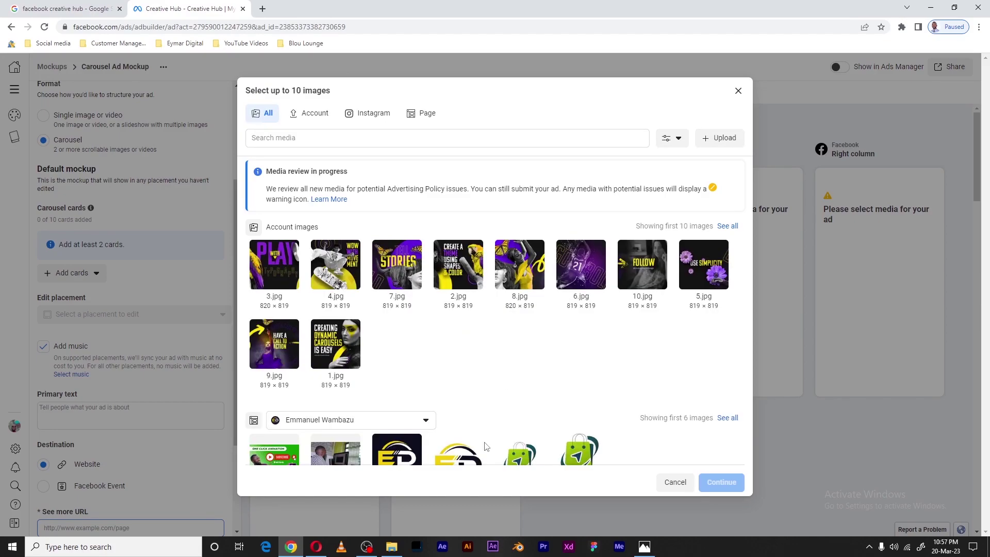
Step: Select images 1, 9, 3, 4, 5, 7, 6, 8 and 2 as the nine carousel cards
click(330, 356)
click(281, 348)
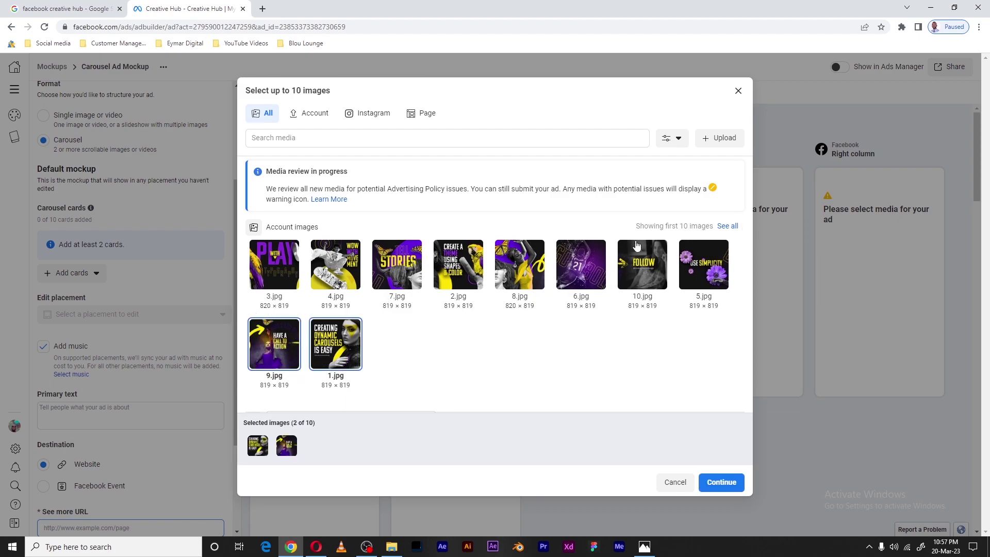
click(688, 280)
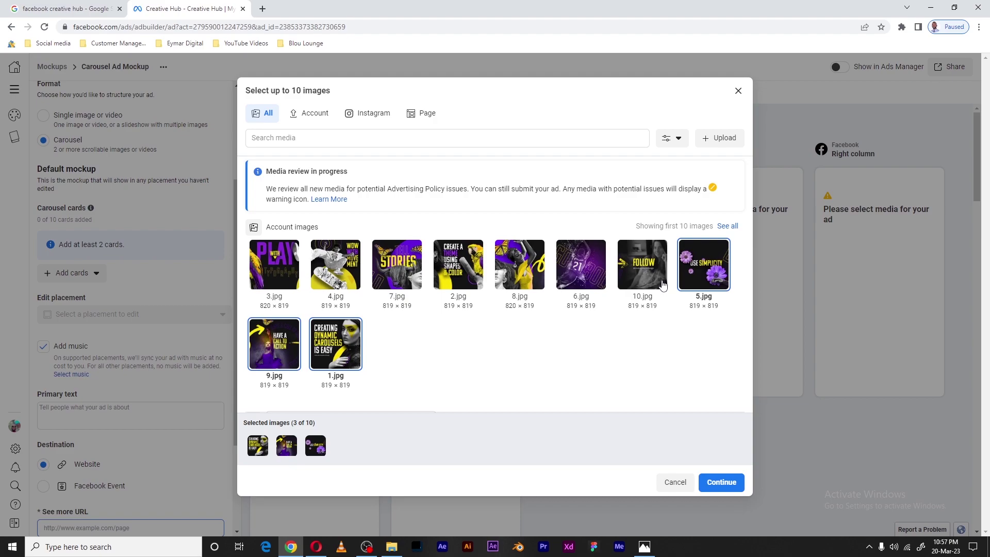
click(702, 295)
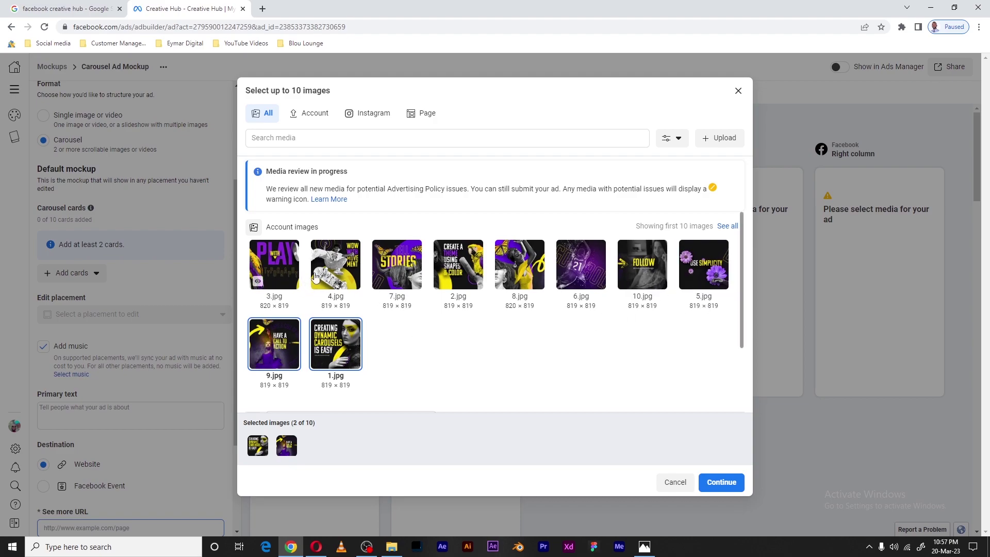
click(279, 268)
click(335, 268)
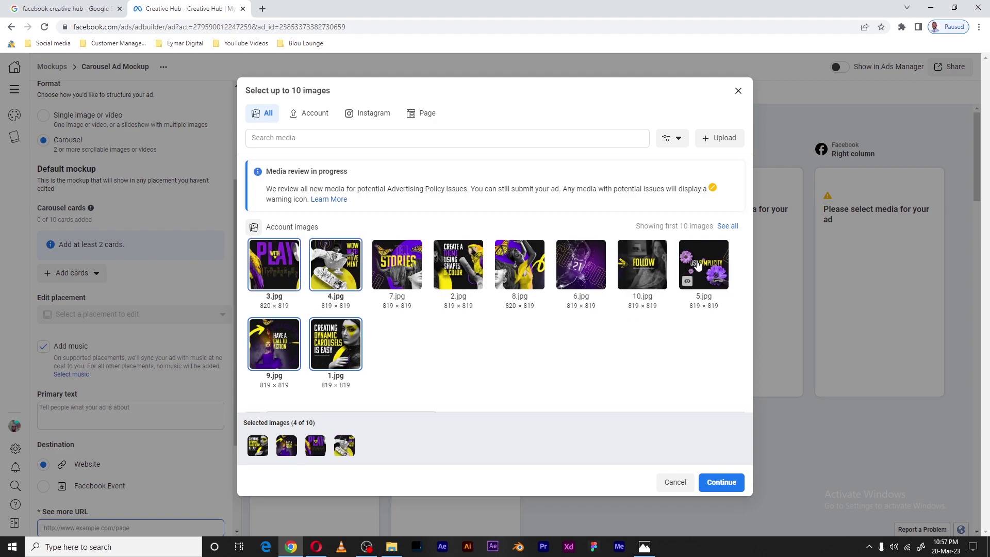
click(698, 265)
click(405, 271)
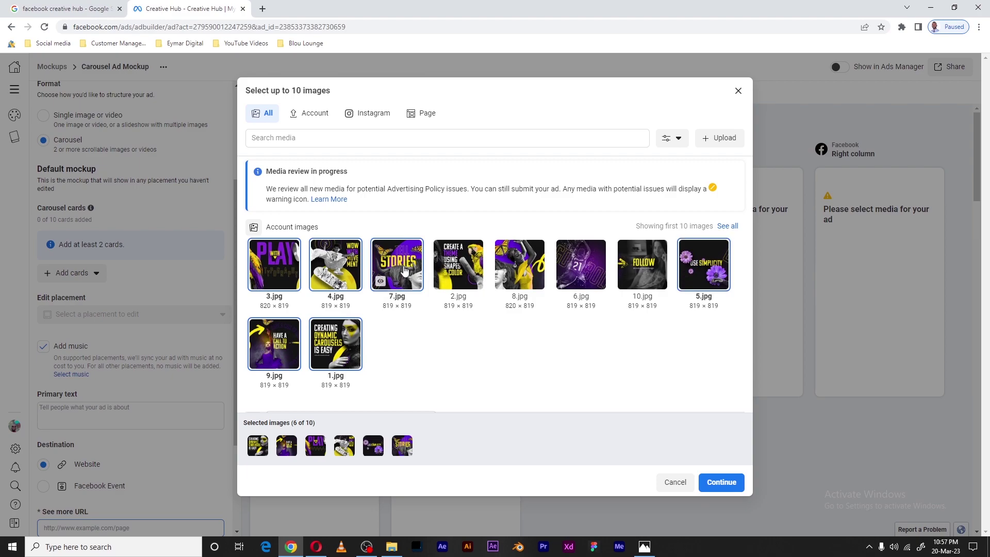
click(582, 264)
click(519, 264)
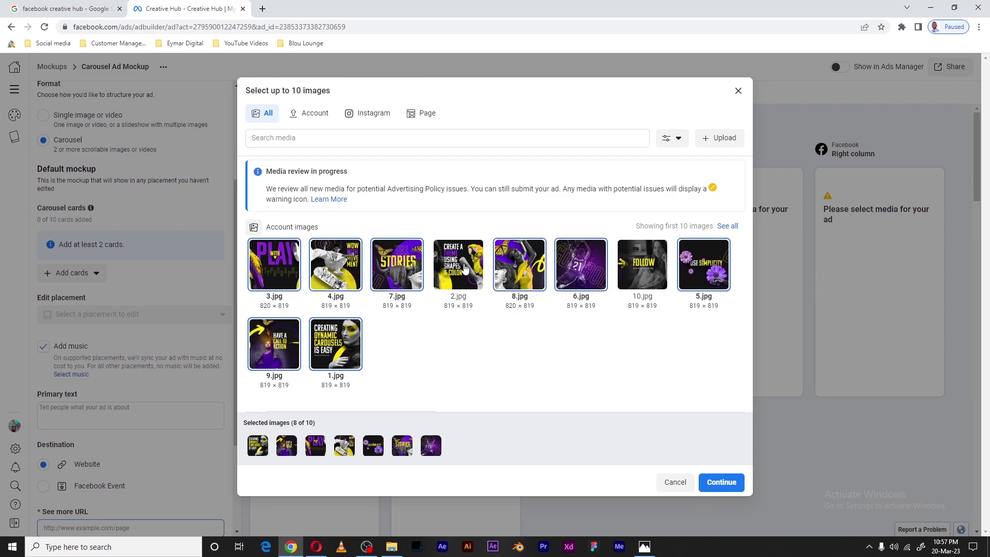
click(458, 264)
click(722, 482)
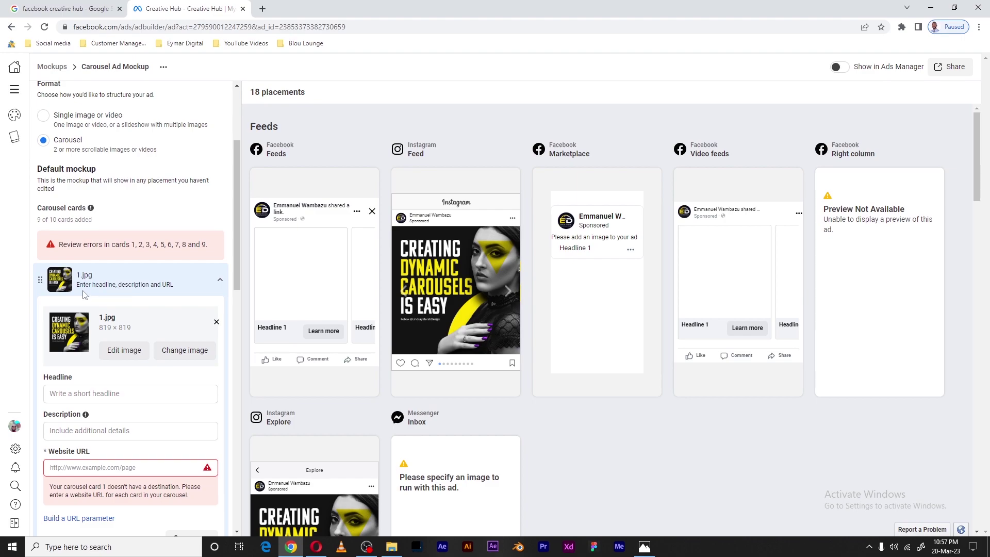
scroll(95, 330, down, 1)
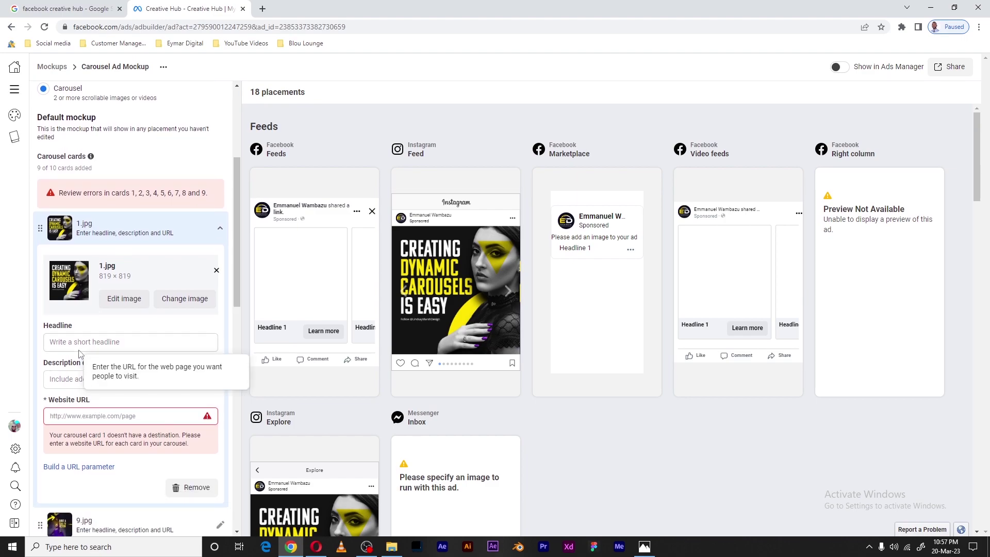
click(72, 416)
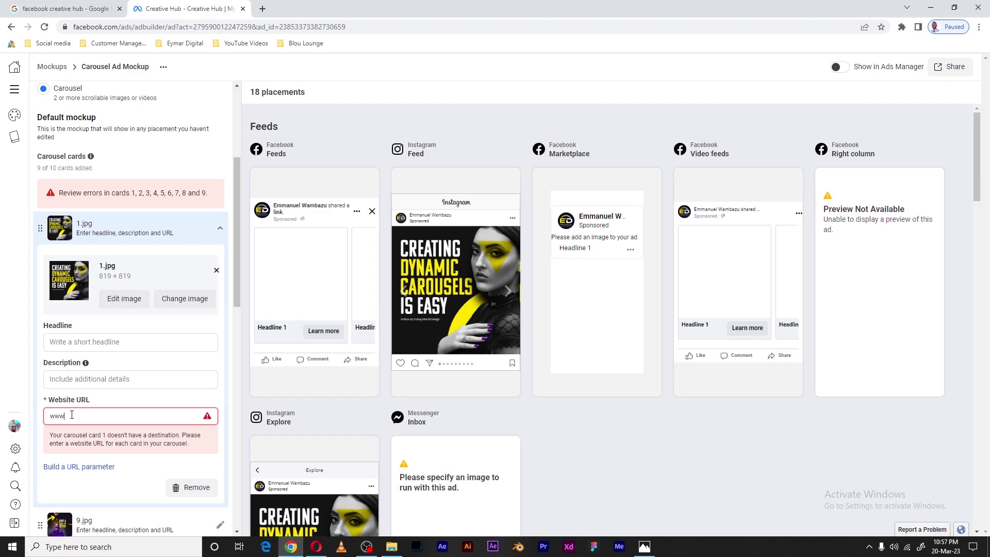
text(www.ey)
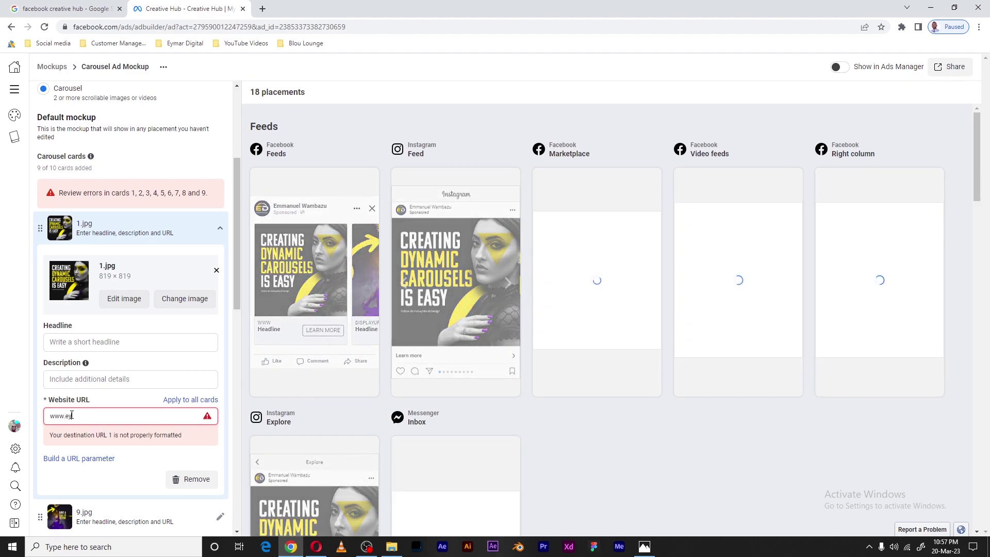
text(mar)
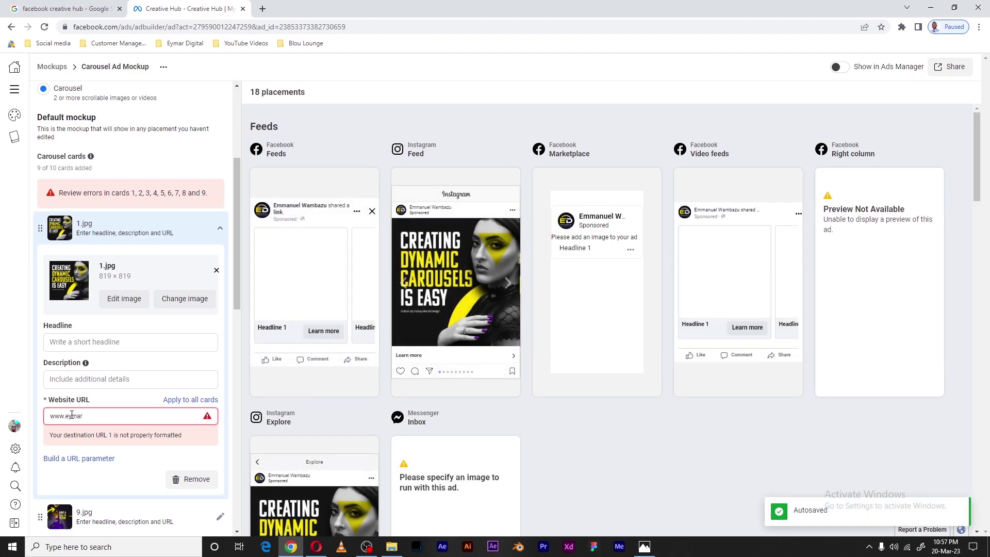
text(dig)
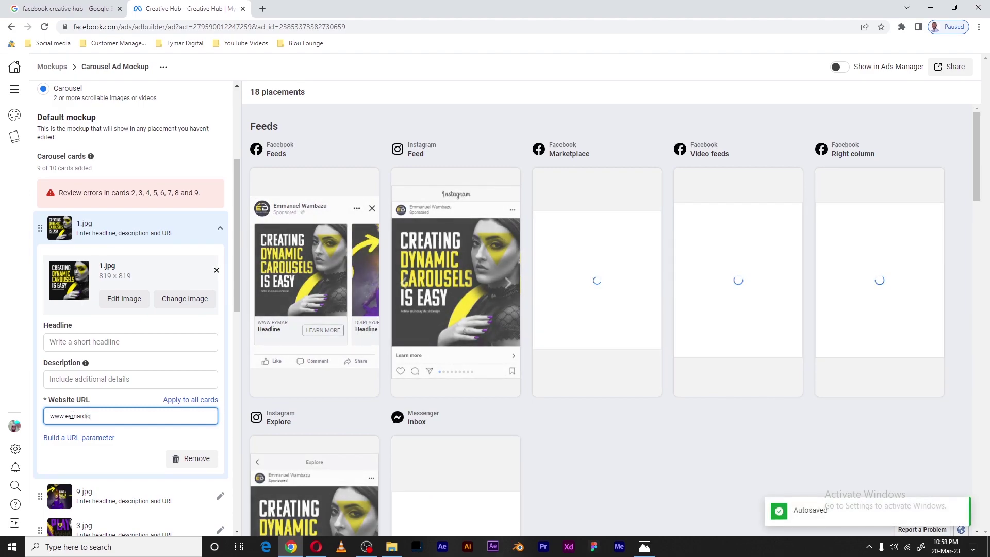
text(ital.)
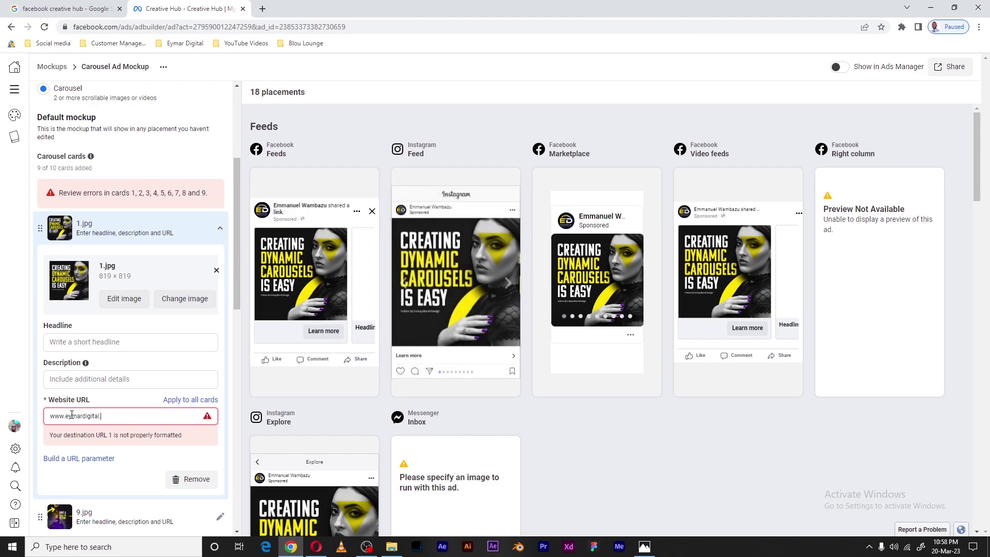
text(me)
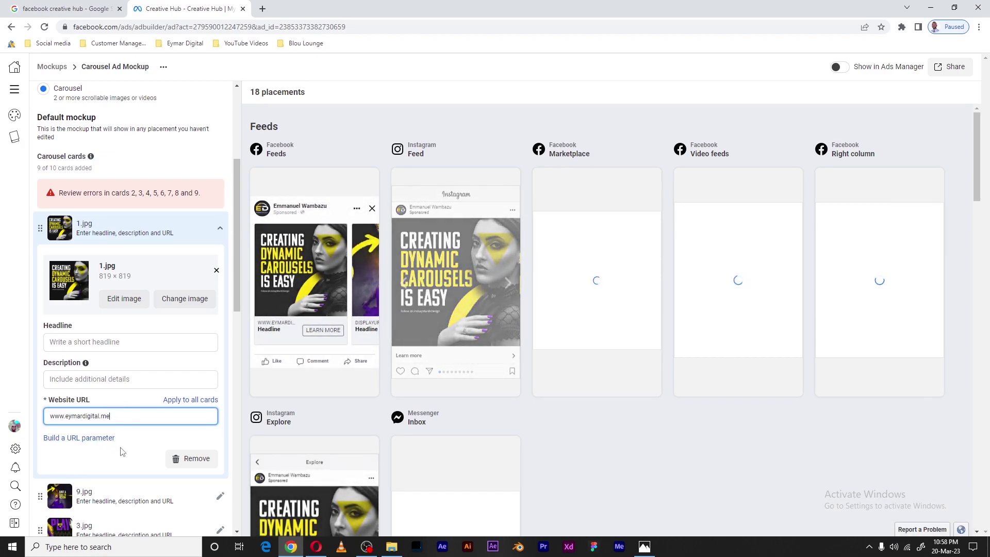
click(152, 448)
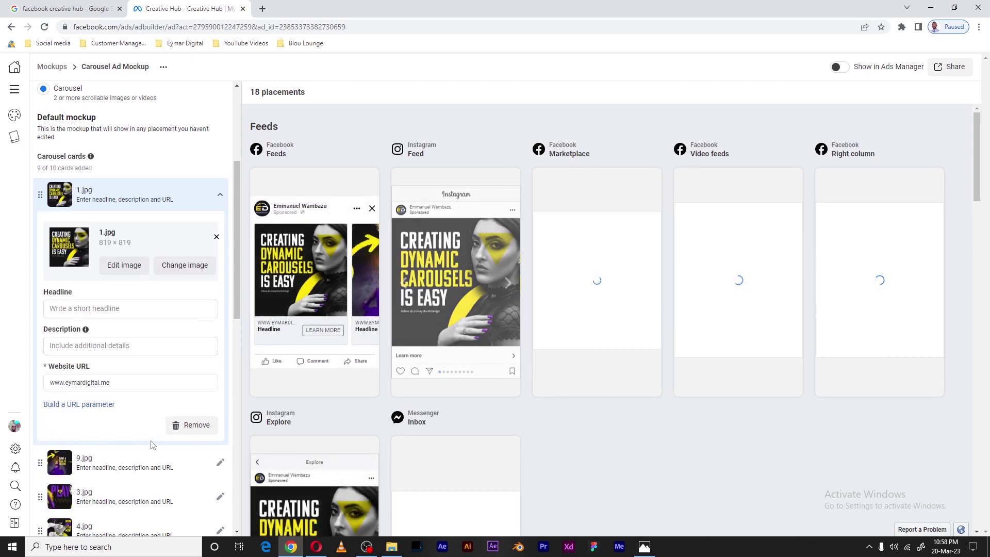
mouse_move(338, 262)
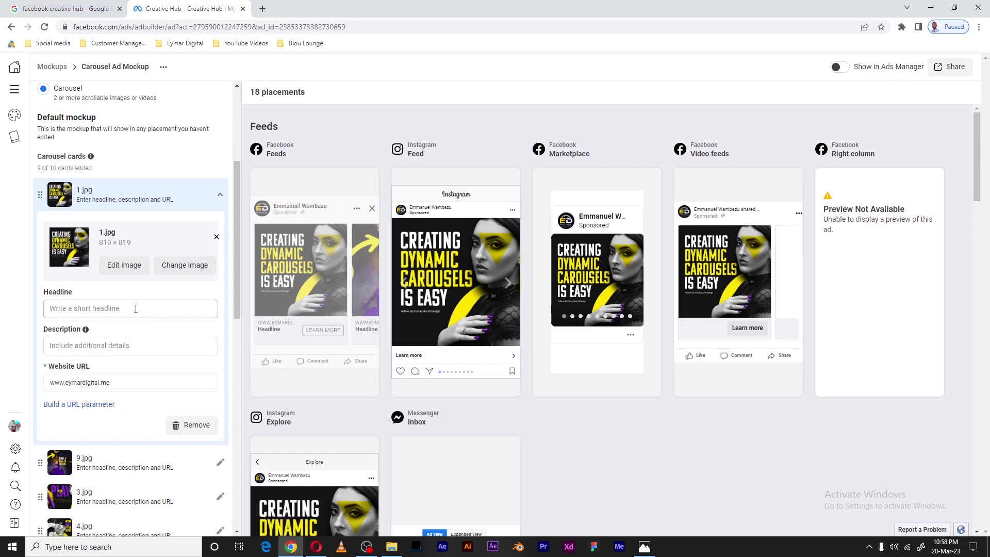
Step: Enter 'This is a sample headline' as card 1's headline and apply it to all nine cards
click(136, 309)
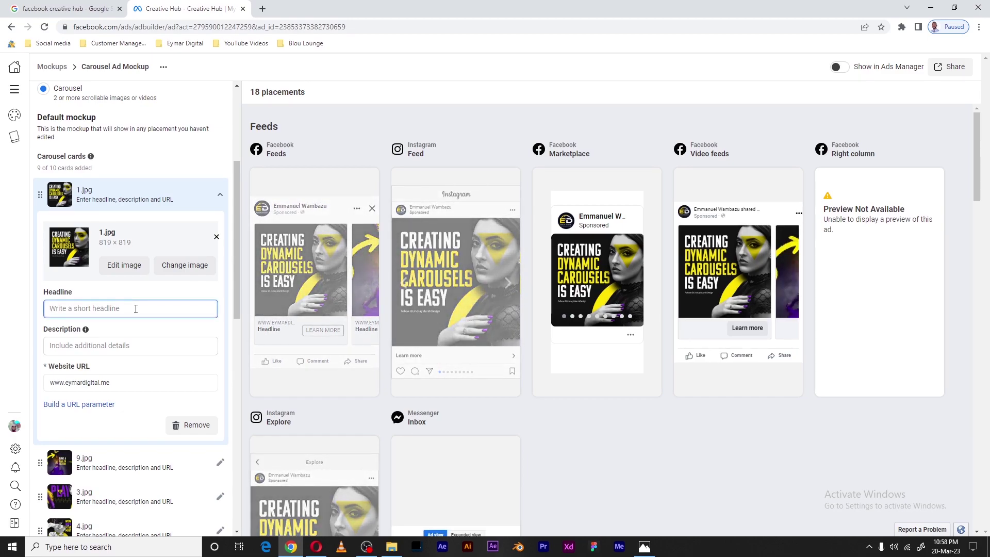
text(H)
key(BackSpace)
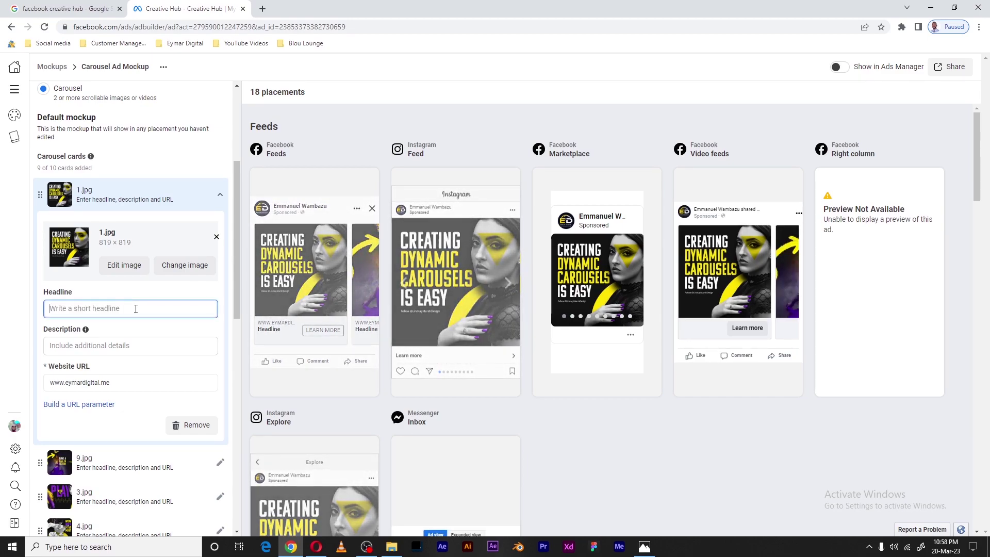
text(tH)
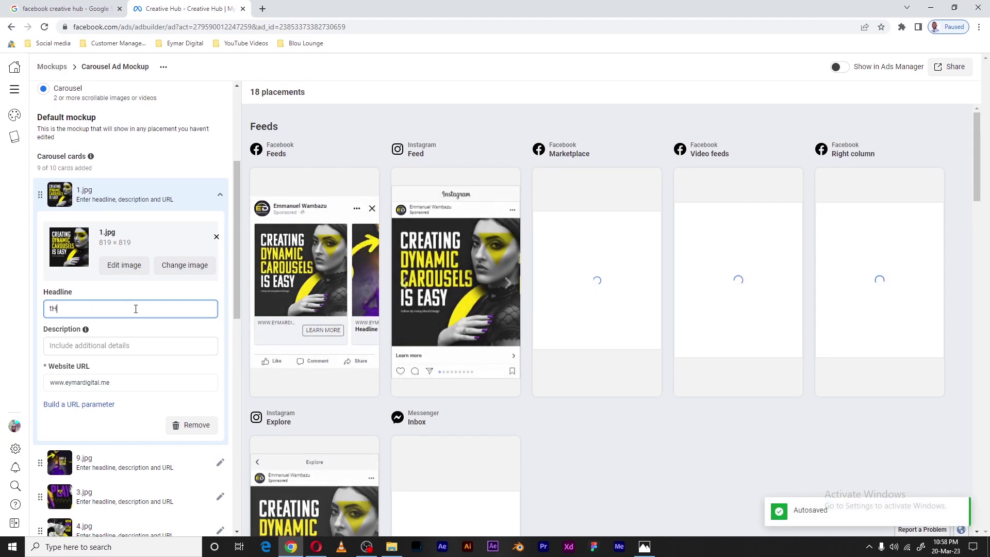
key(BackSpace)
key(BackSpace)
text(This )
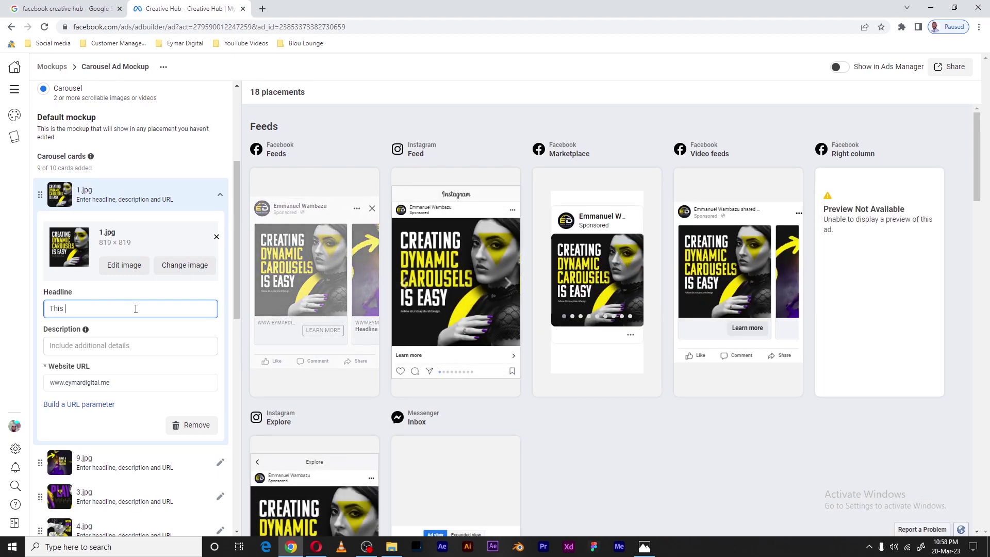
text(is a samp)
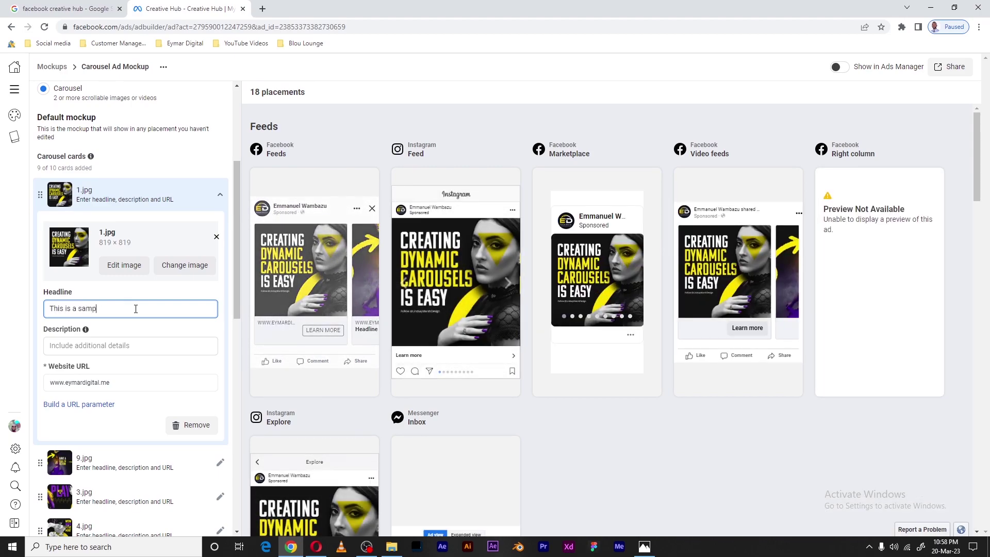
text(le headl)
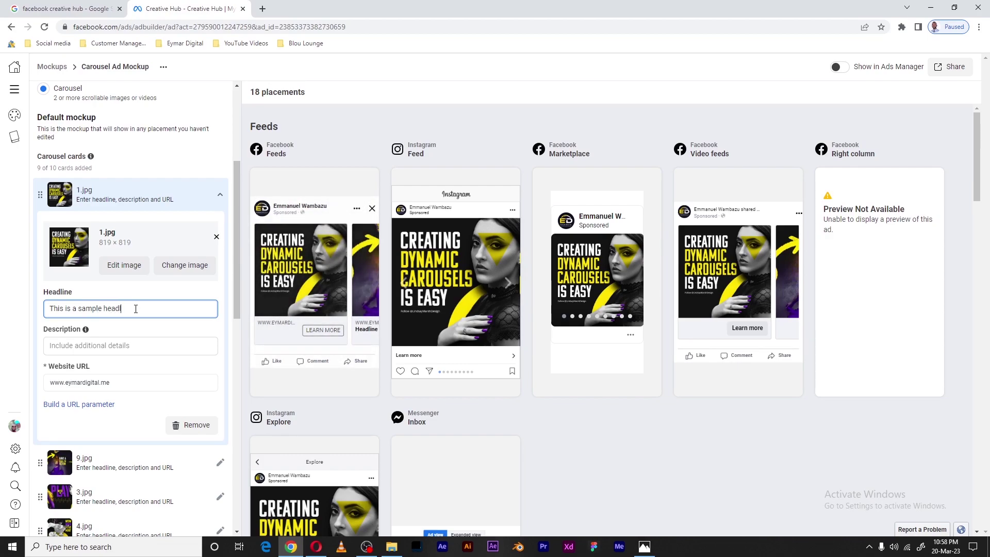
text(ine)
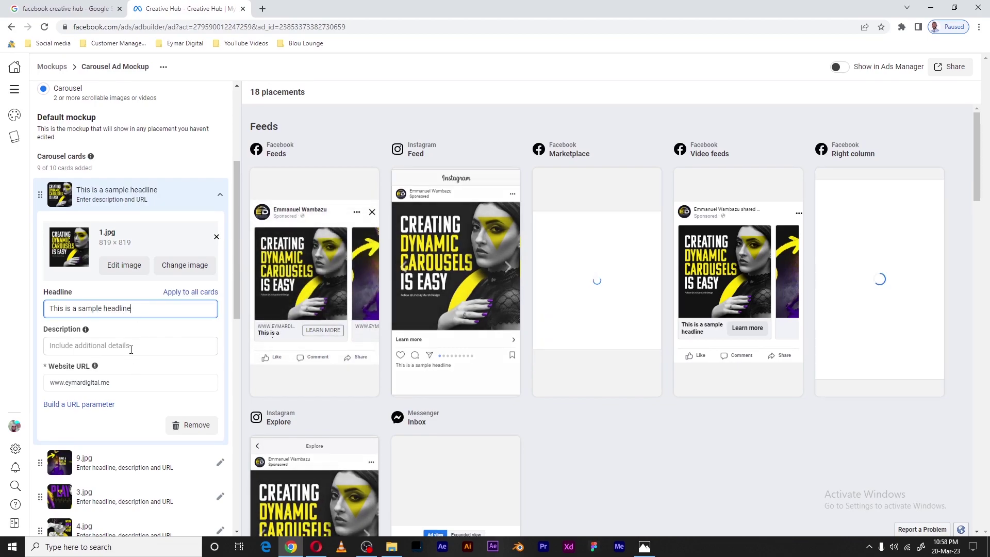
click(131, 349)
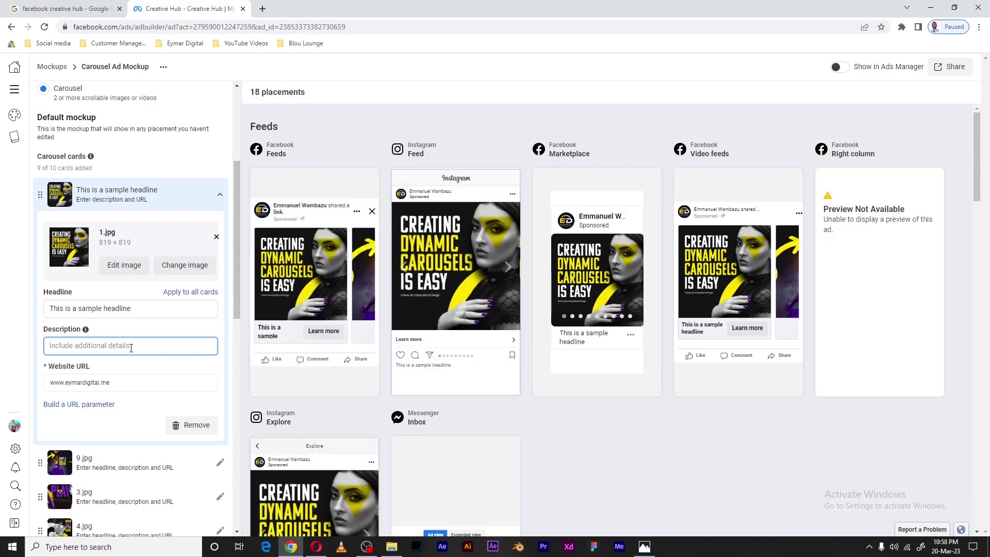
click(188, 295)
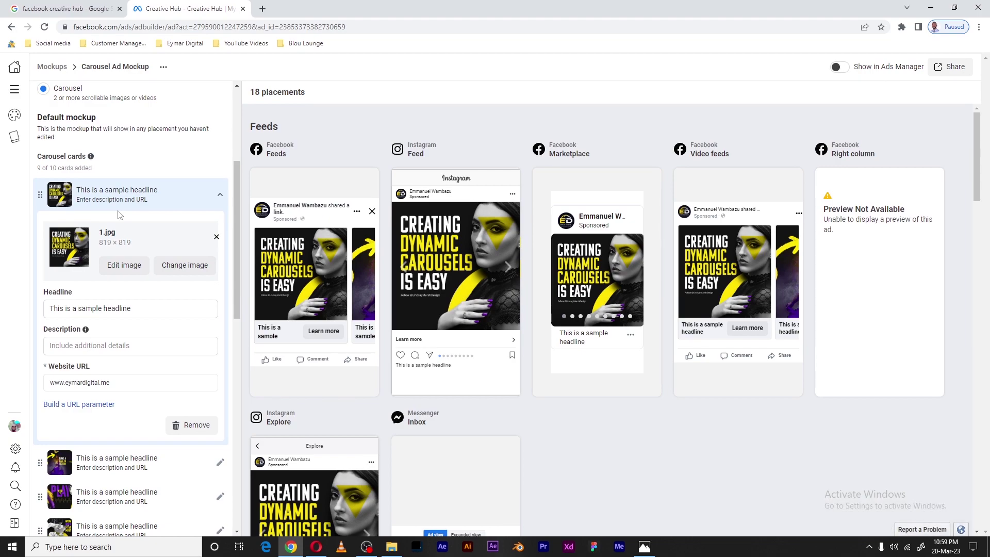
Step: Paste 'This is a sample headline lorem ipsum' as card 1's description, then collapse the card
scroll(118, 215, down, 2)
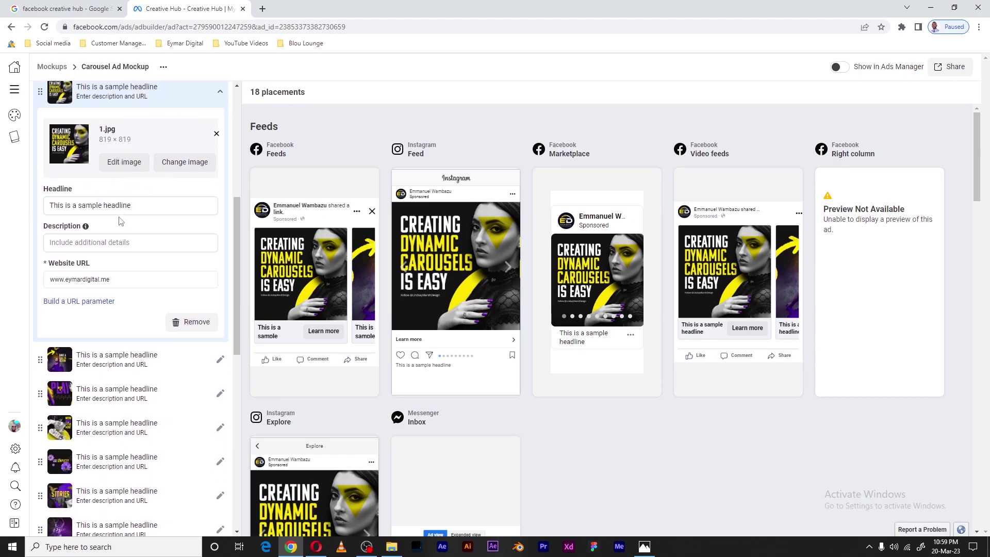
scroll(119, 220, up, 1)
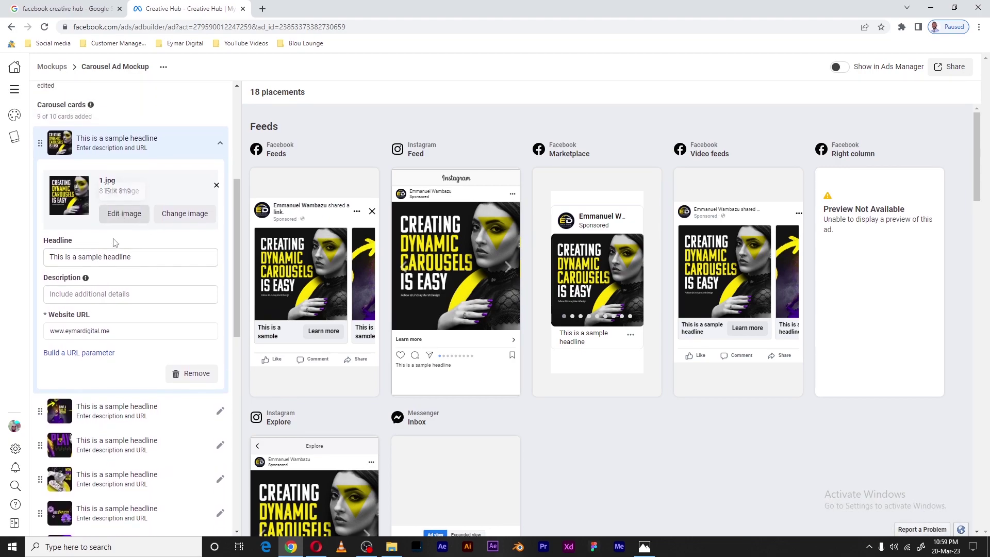
click(110, 297)
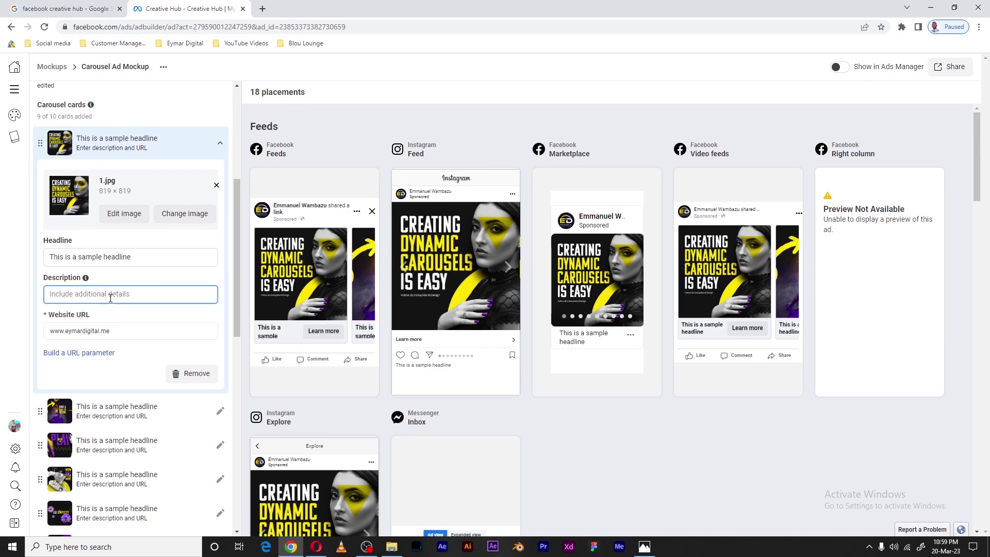
text(This is a sample headline lorem ipsum)
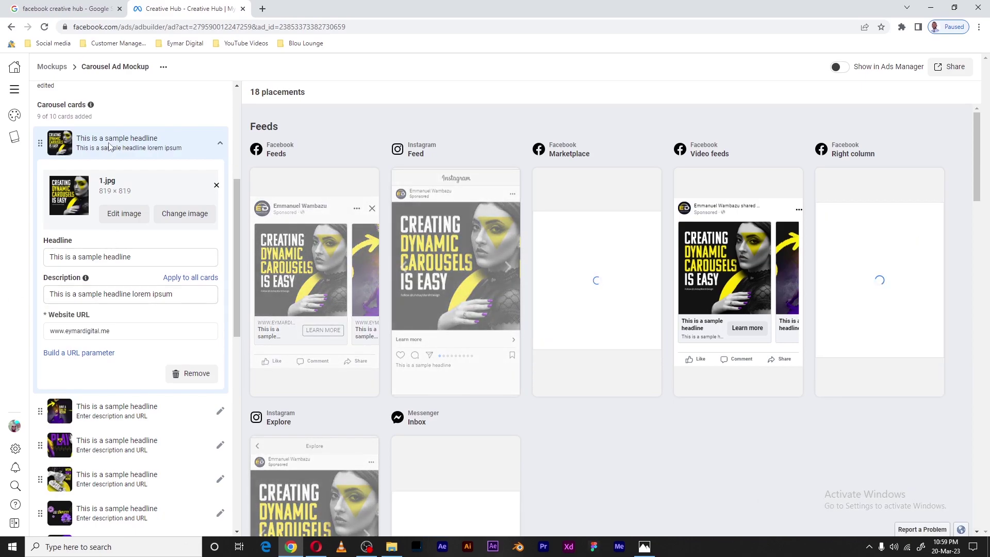
click(167, 149)
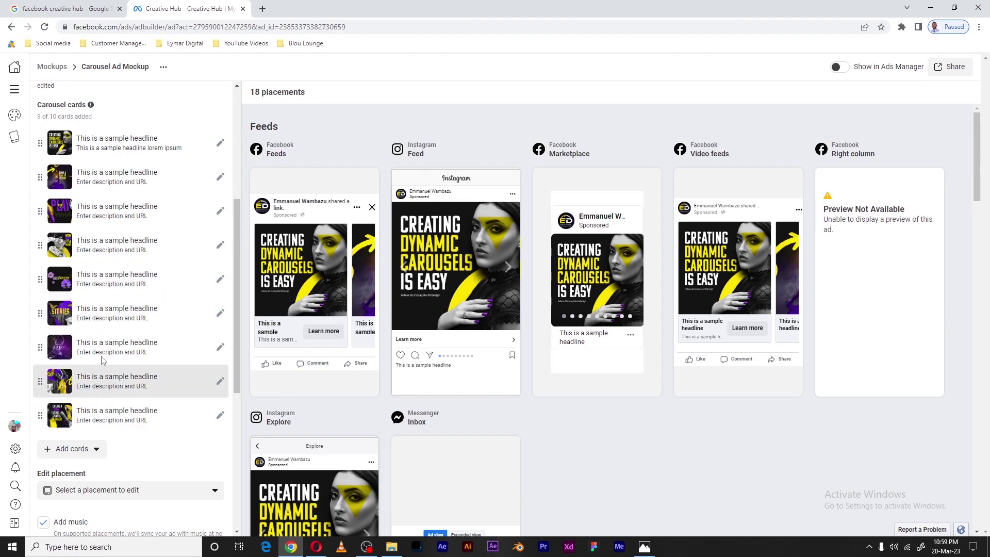
scroll(81, 191, down, 3)
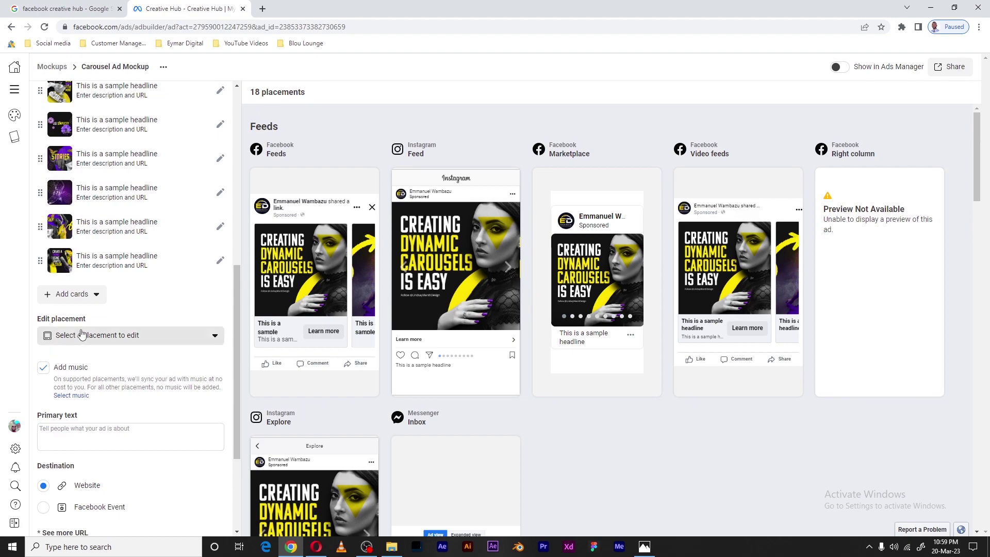
scroll(60, 350, down, 1)
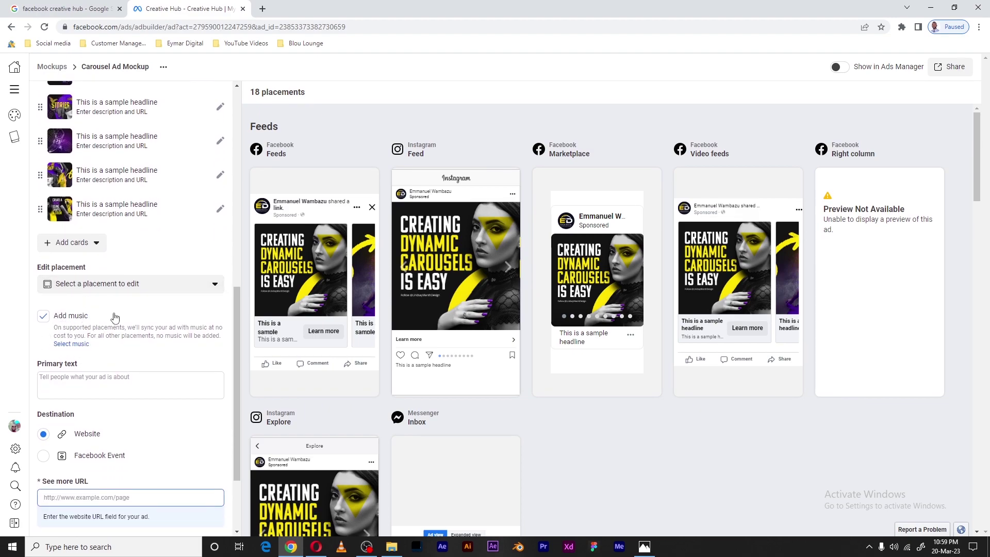
scroll(114, 327, down, 2)
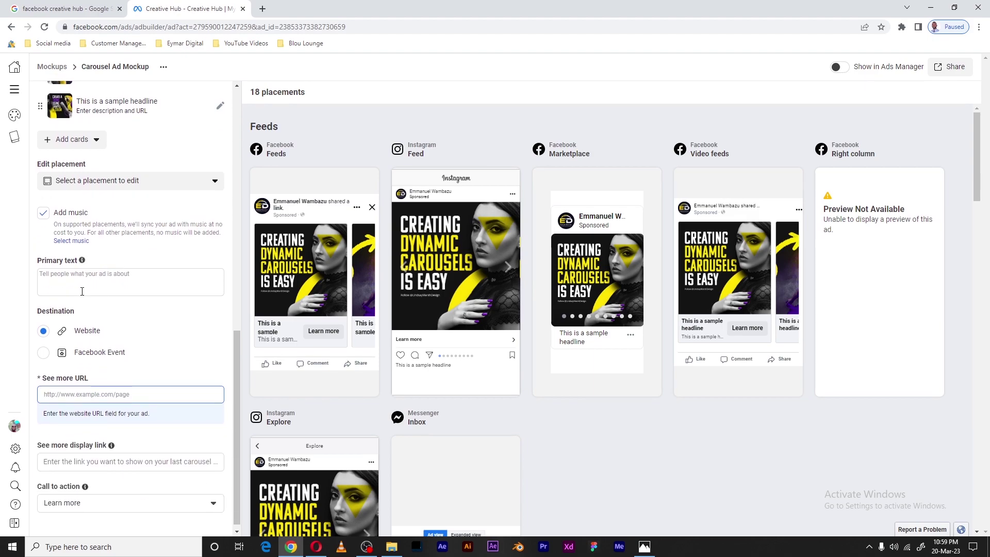
scroll(82, 291, down, 1)
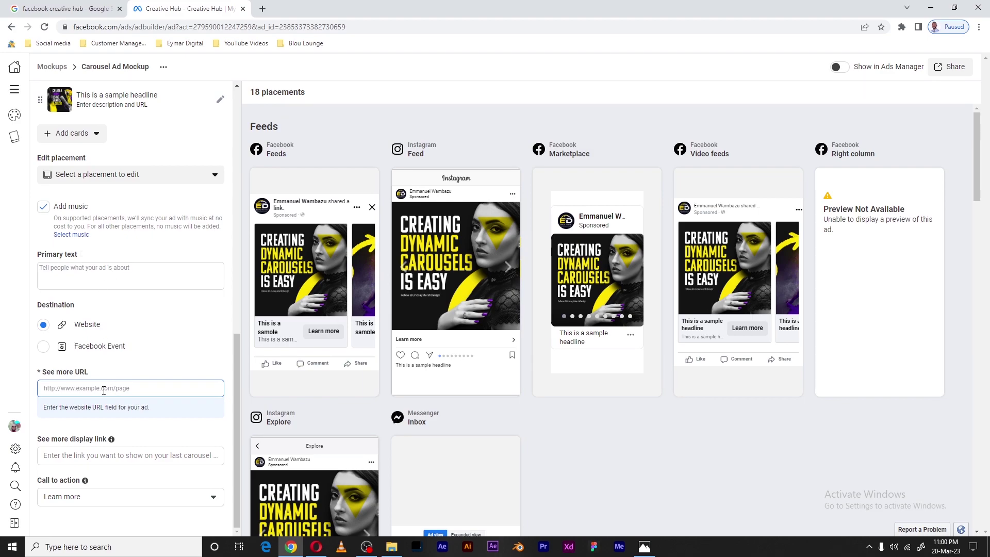
scroll(122, 234, up, 5)
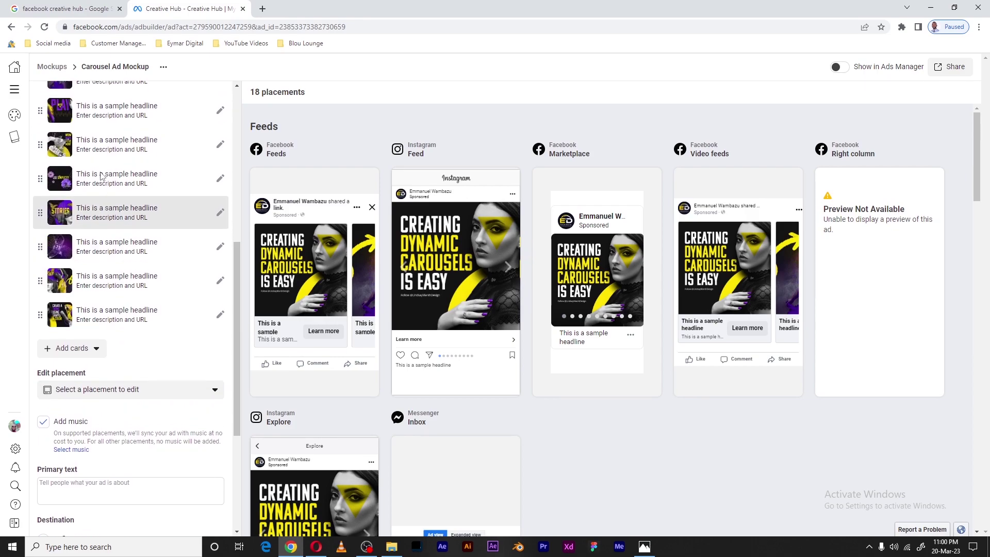
scroll(101, 177, up, 2)
click(93, 150)
scroll(124, 286, down, 3)
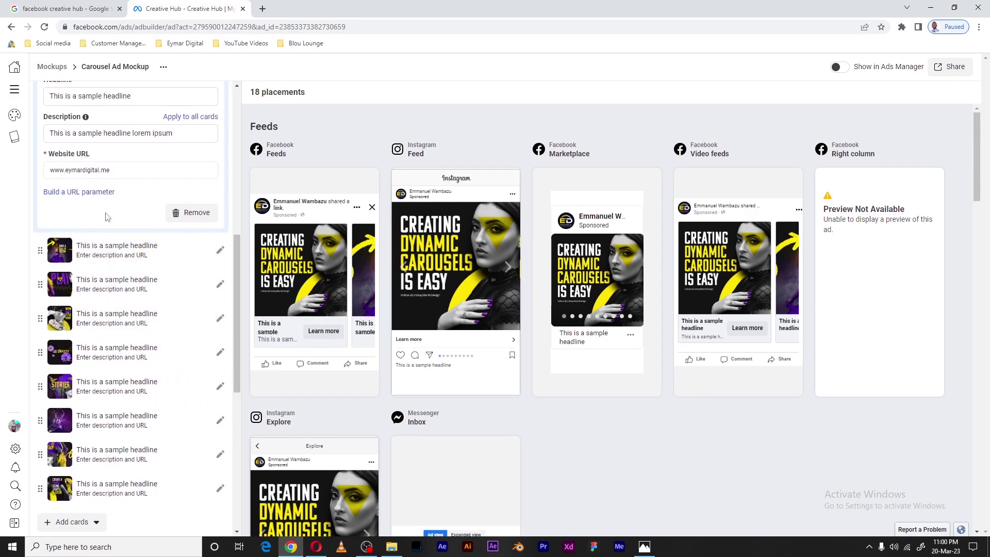
click(118, 171)
key(ctrl+a)
key(ctrl+c)
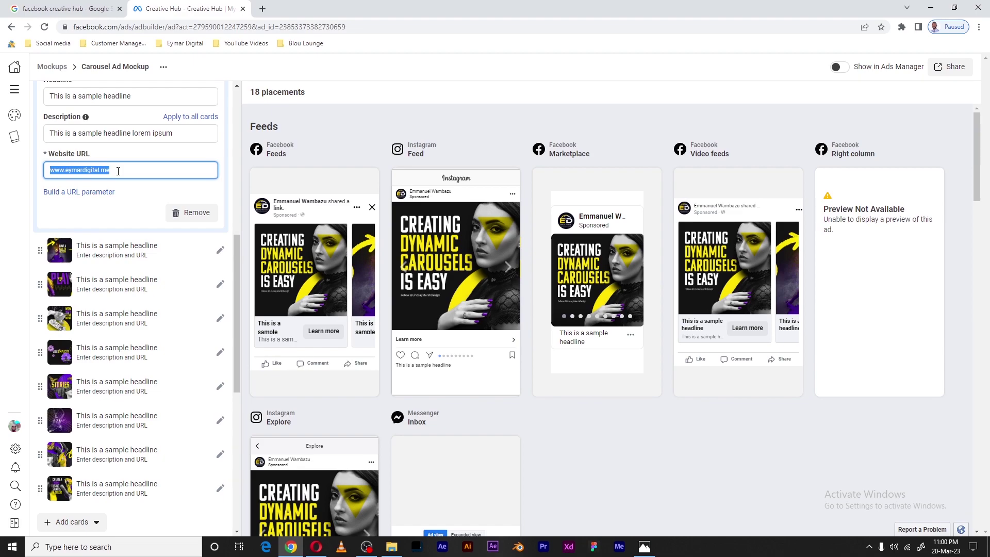
mouse_move(96, 155)
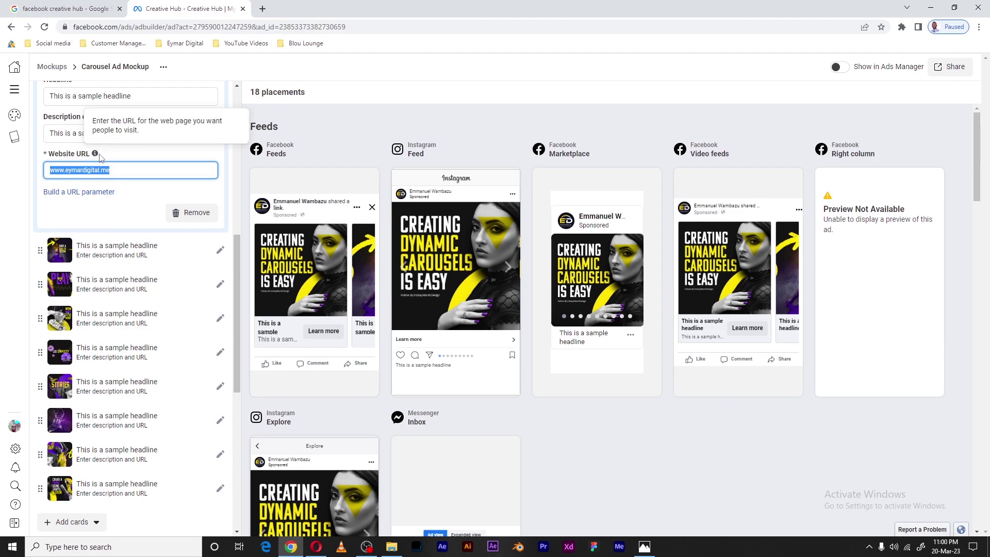
scroll(103, 157, up, 1)
scroll(111, 189, up, 4)
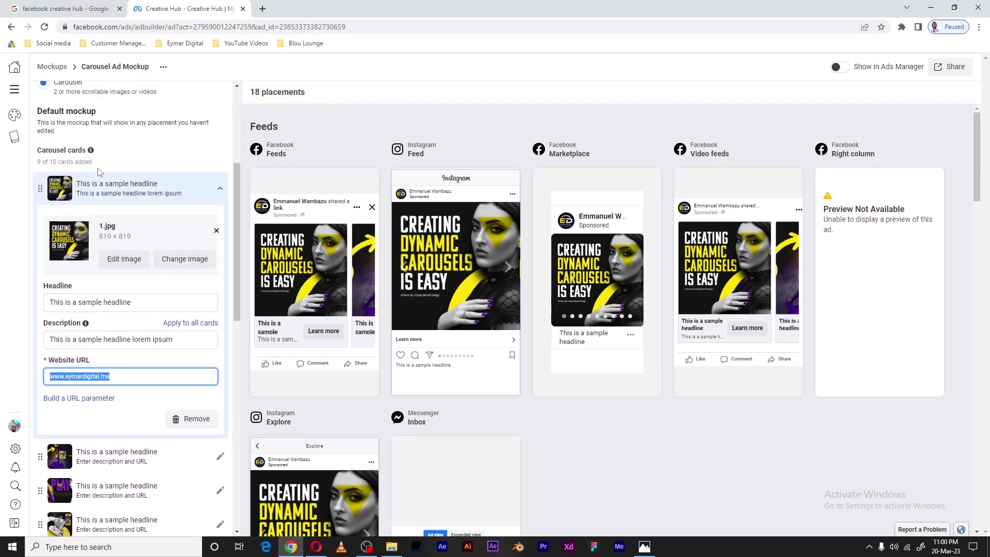
click(98, 192)
scroll(99, 210, down, 7)
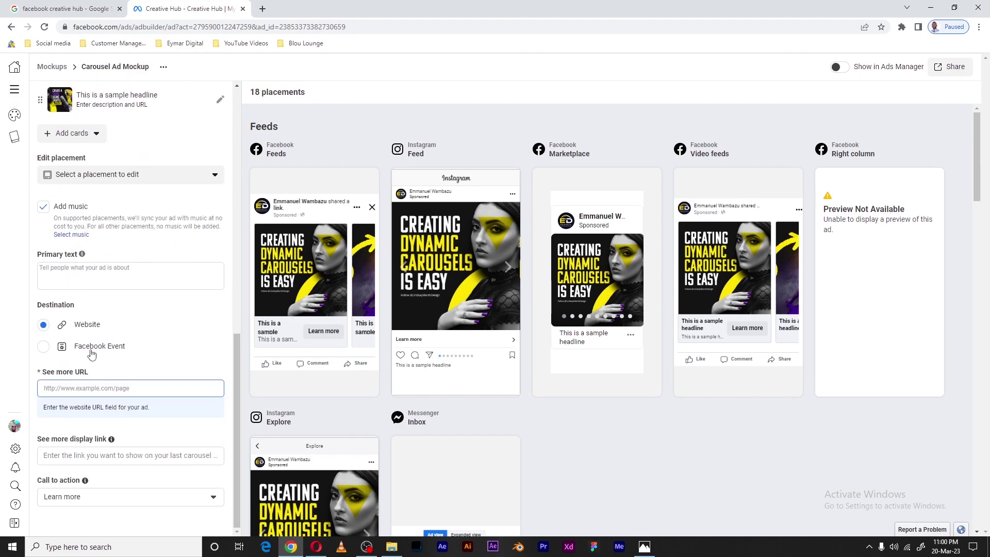
click(79, 389)
key(ctrl+v)
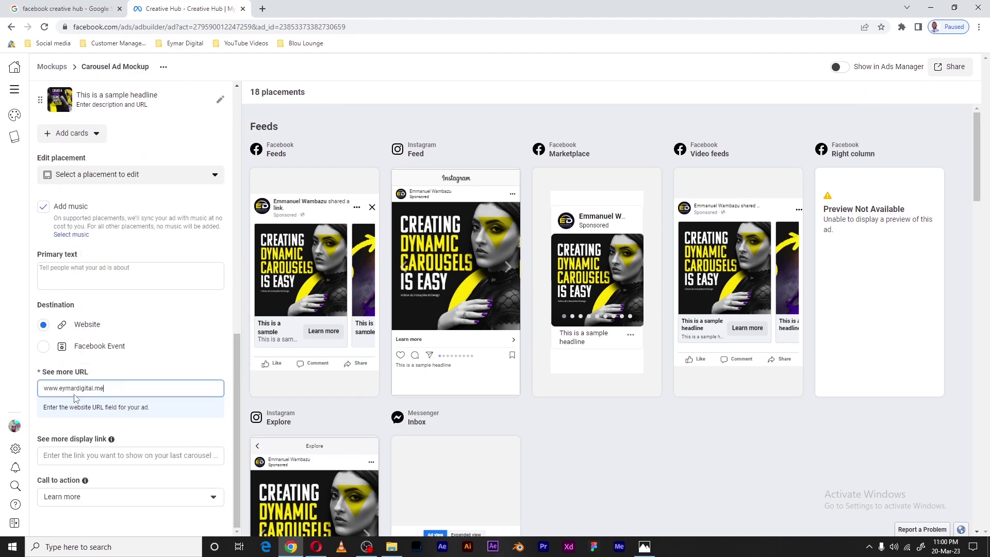
click(123, 388)
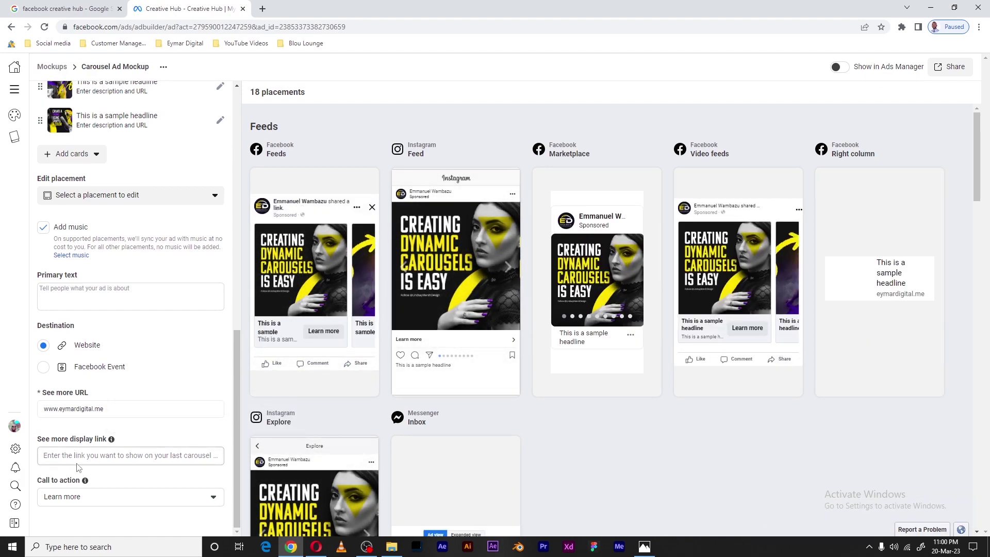
Step: Set the call to action to Send WhatsApp message, after briefly trying Book now
click(151, 498)
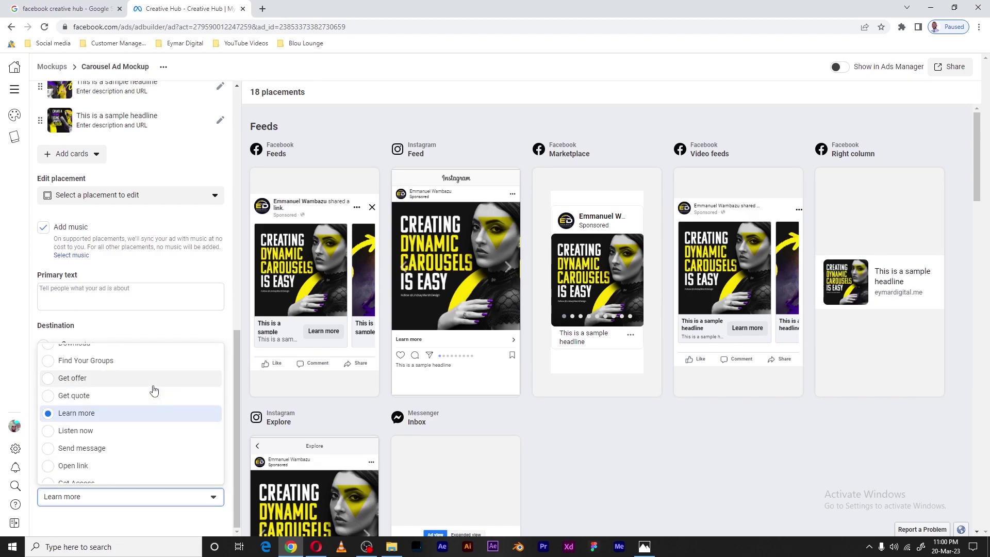
scroll(154, 390, up, 1)
scroll(154, 390, up, 1)
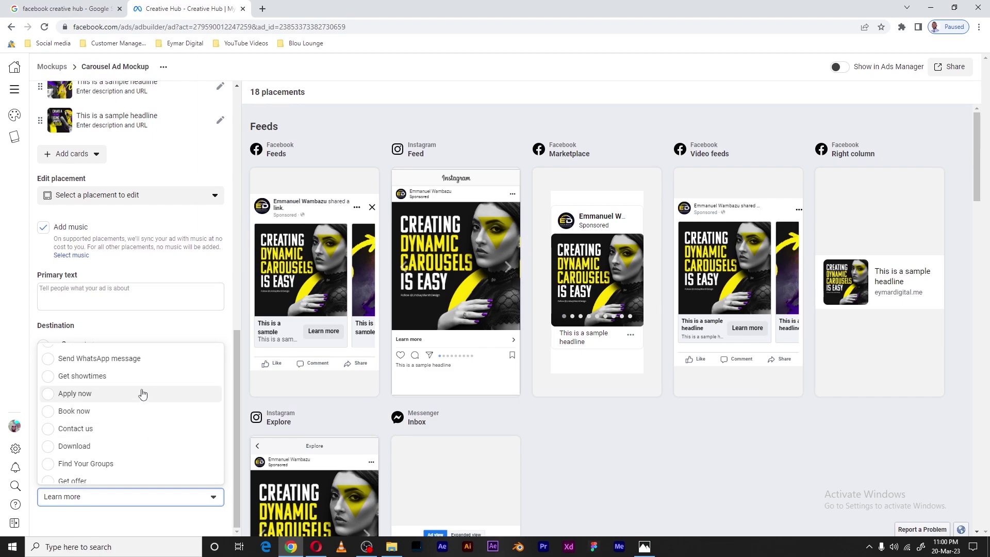
click(102, 418)
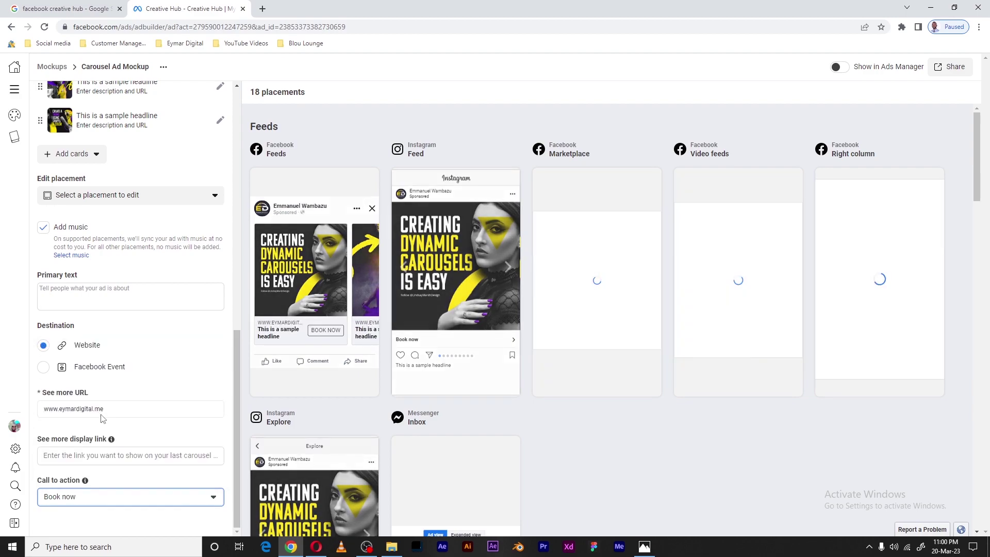
click(125, 503)
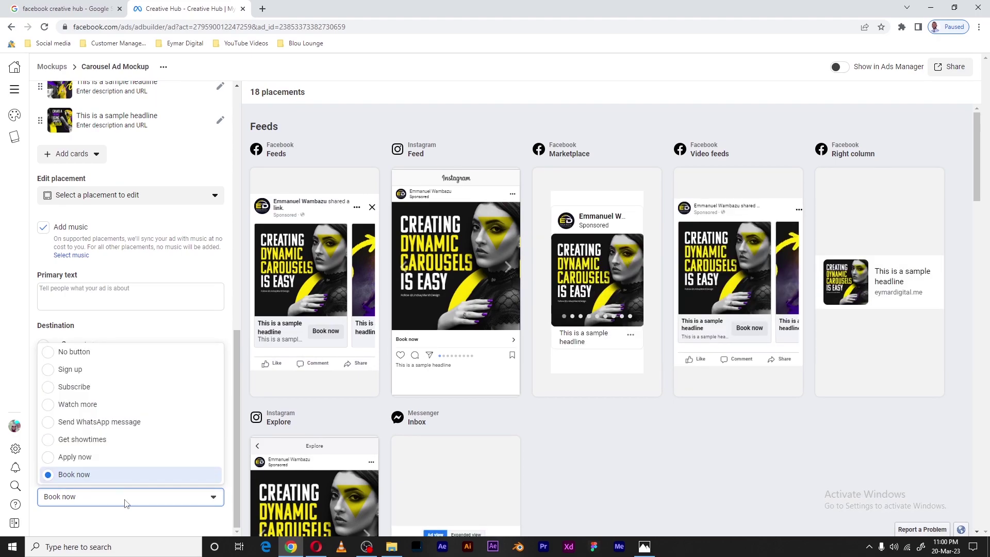
click(126, 421)
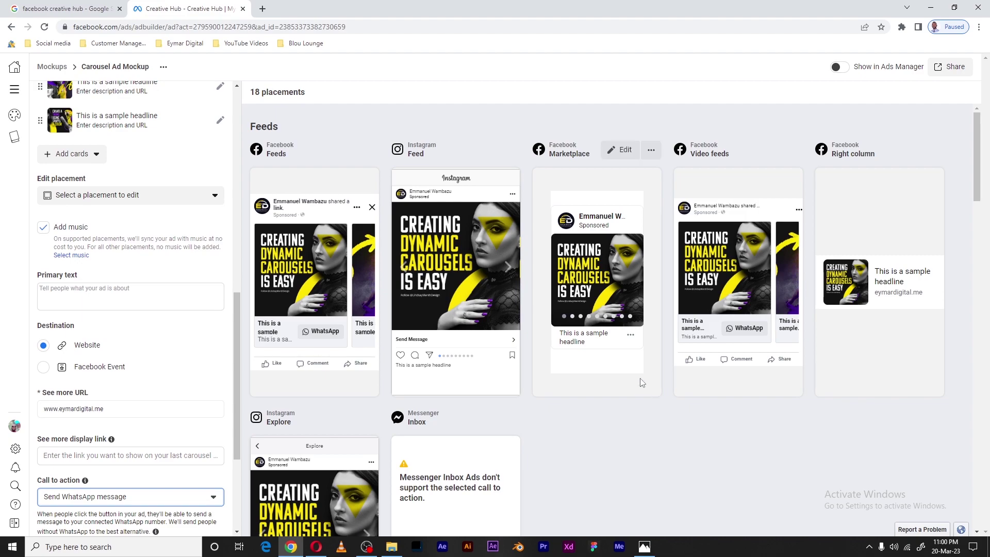
Step: Page through the Facebook Feeds and Instagram Feed carousel previews to the Wow with Movement card
mouse_move(293, 147)
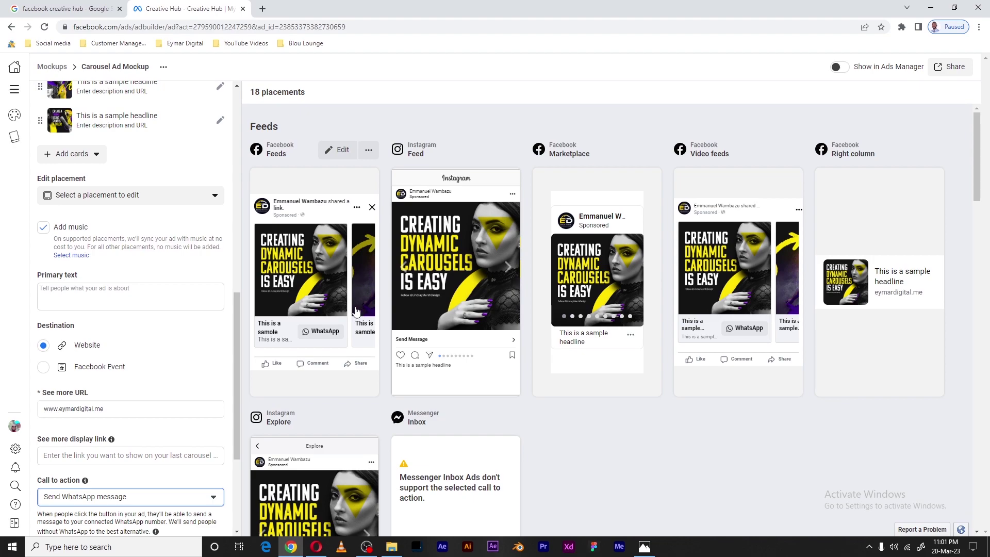
click(376, 291)
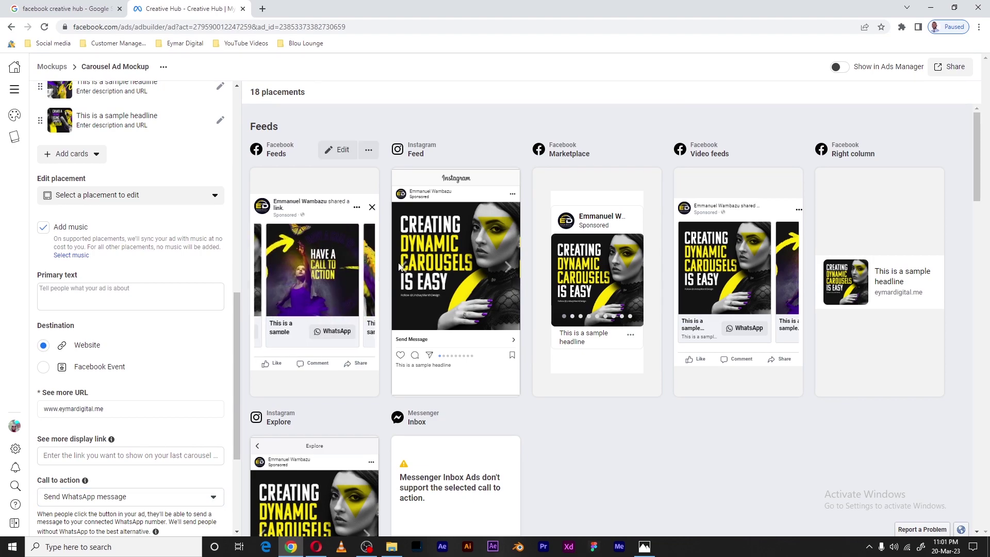
mouse_move(477, 185)
click(508, 268)
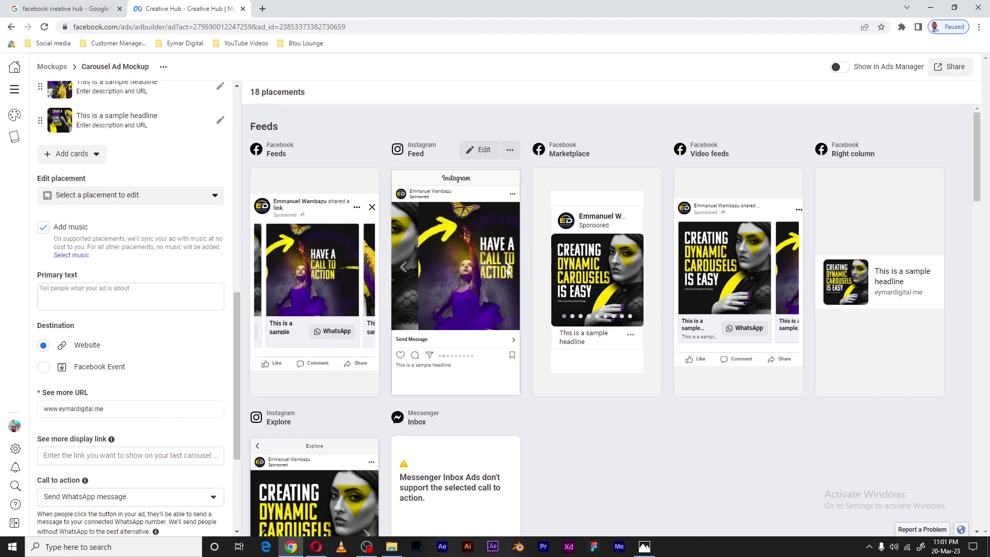
click(508, 268)
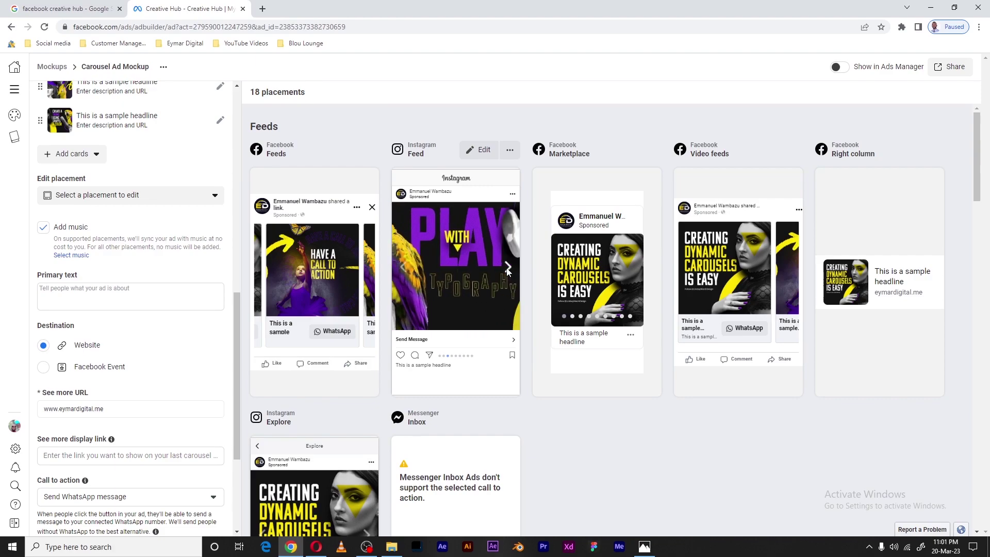
click(508, 269)
mouse_move(618, 223)
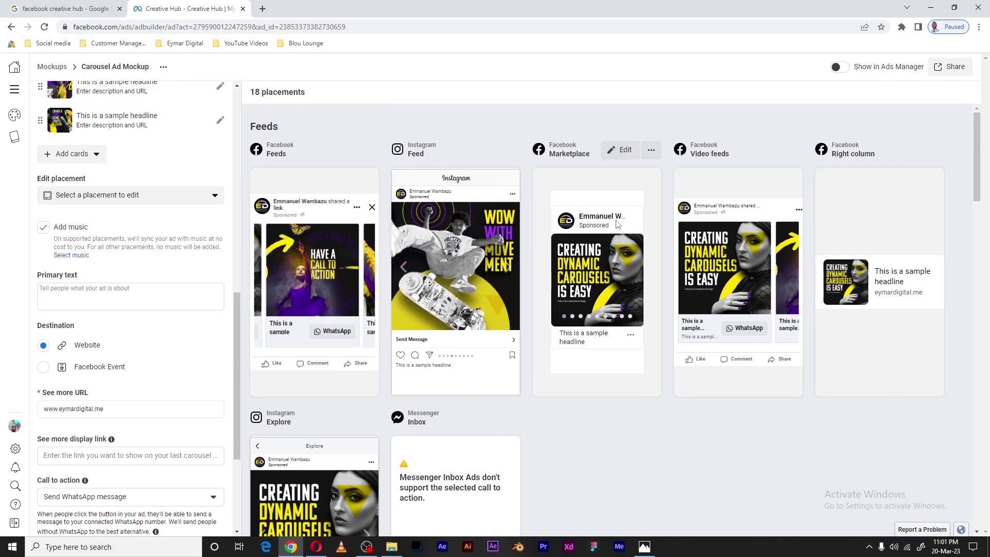
Step: Scroll through the placement previews to check the WhatsApp buttons, then return to the top
mouse_move(778, 298)
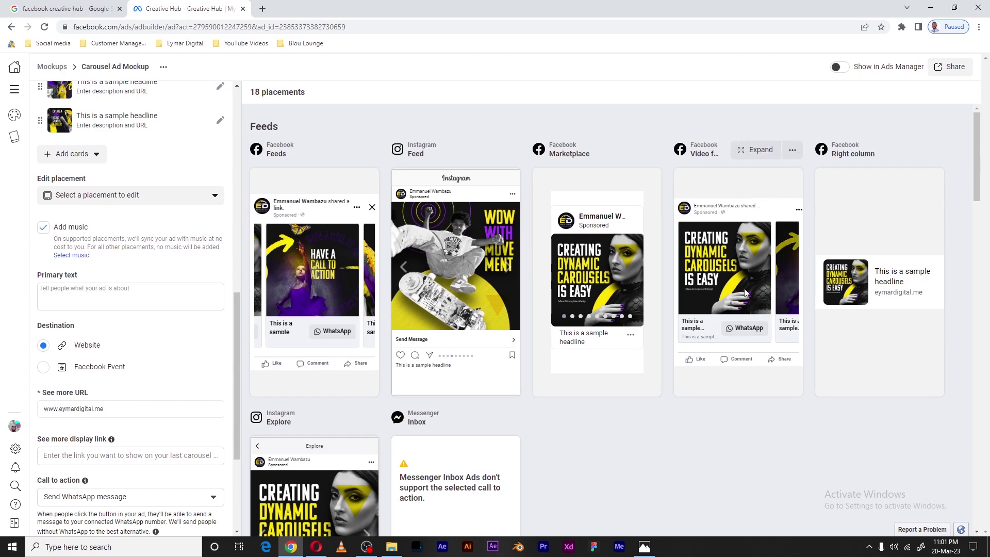
scroll(745, 293, down, 3)
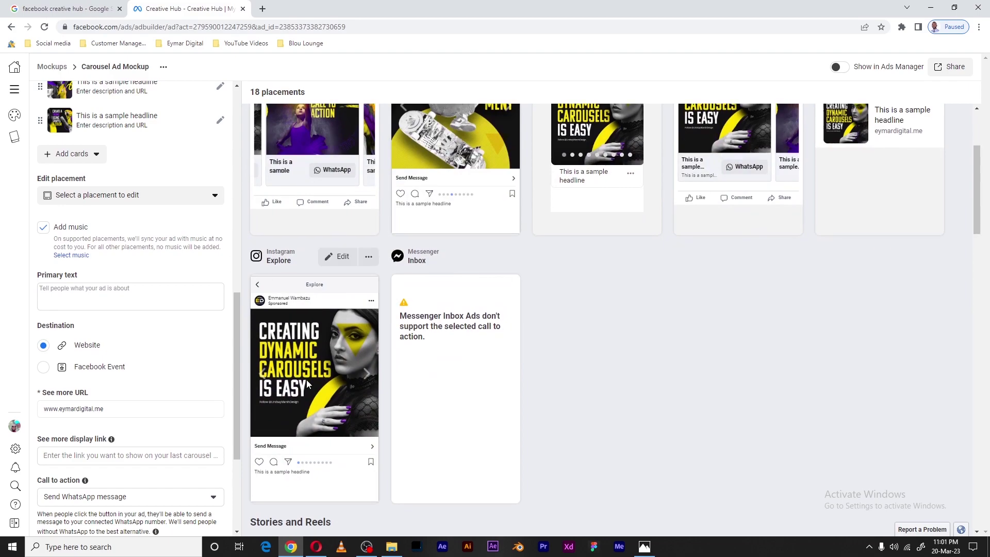
scroll(308, 384, down, 5)
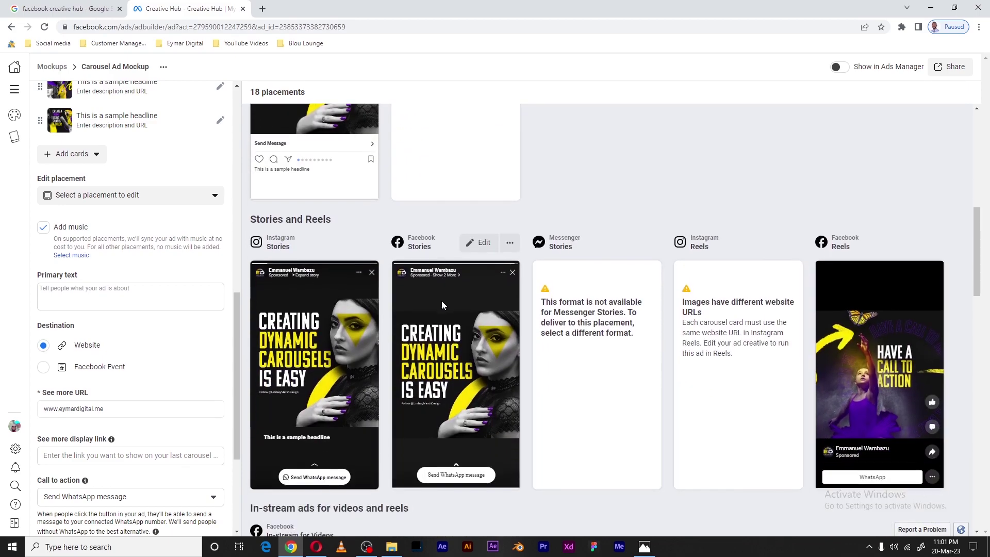
scroll(442, 302, down, 3)
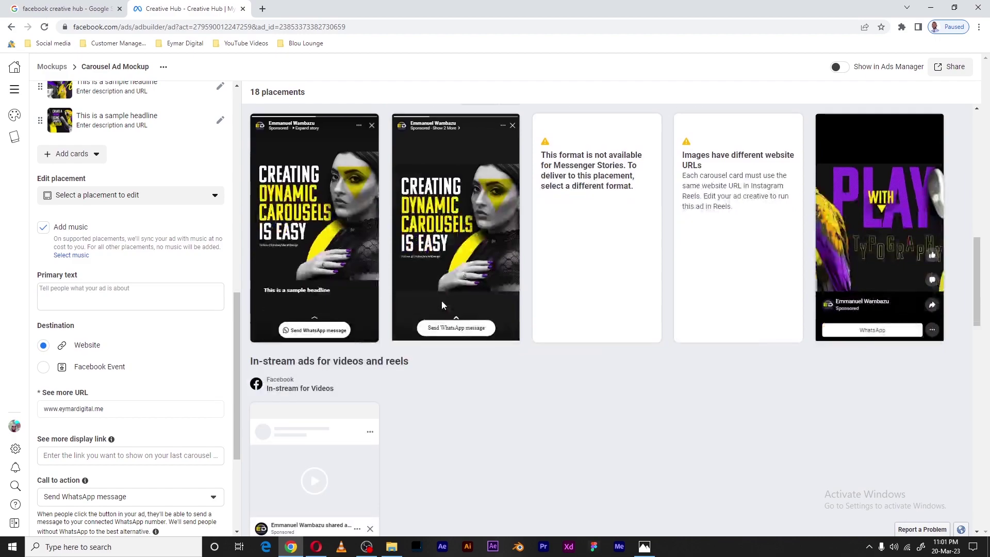
scroll(442, 306, down, 3)
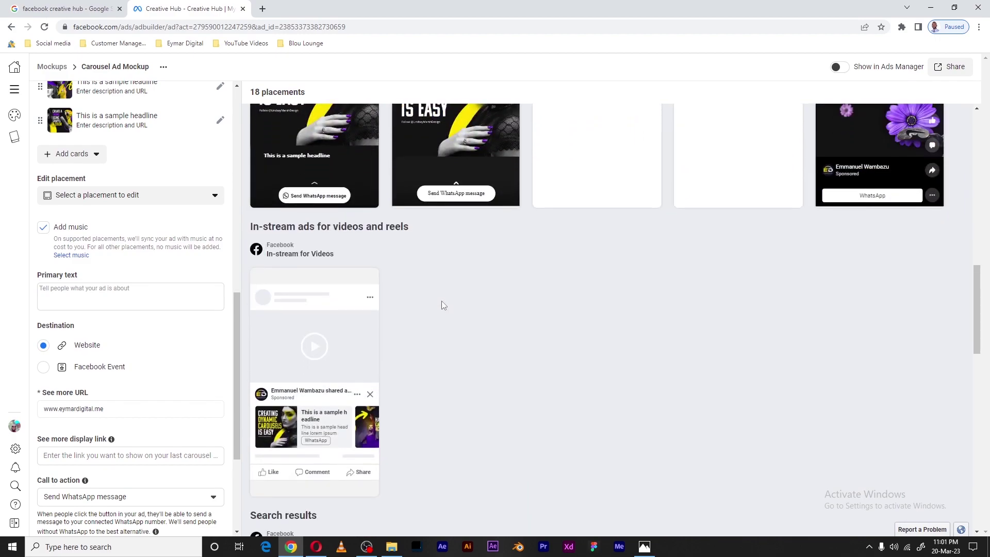
scroll(441, 305, down, 1)
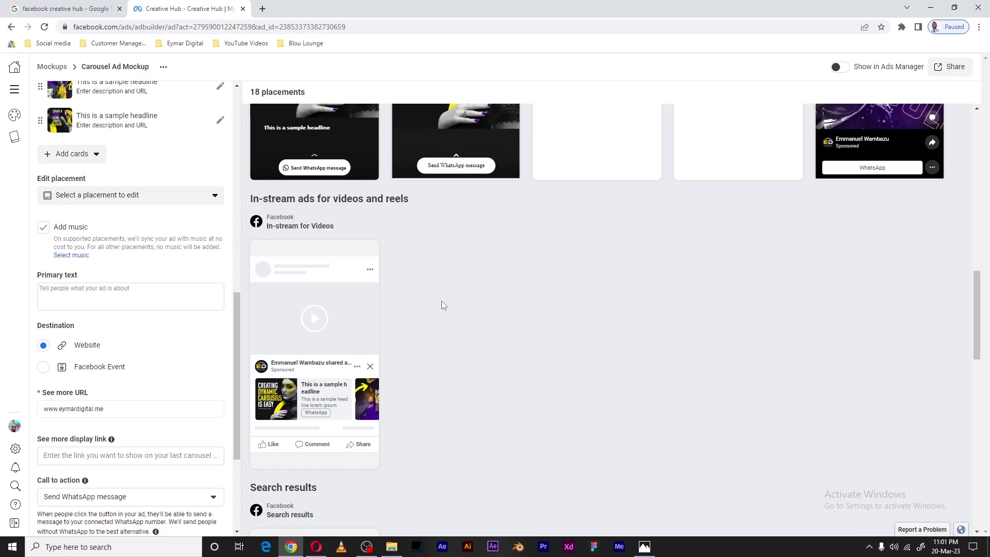
scroll(441, 303, down, 5)
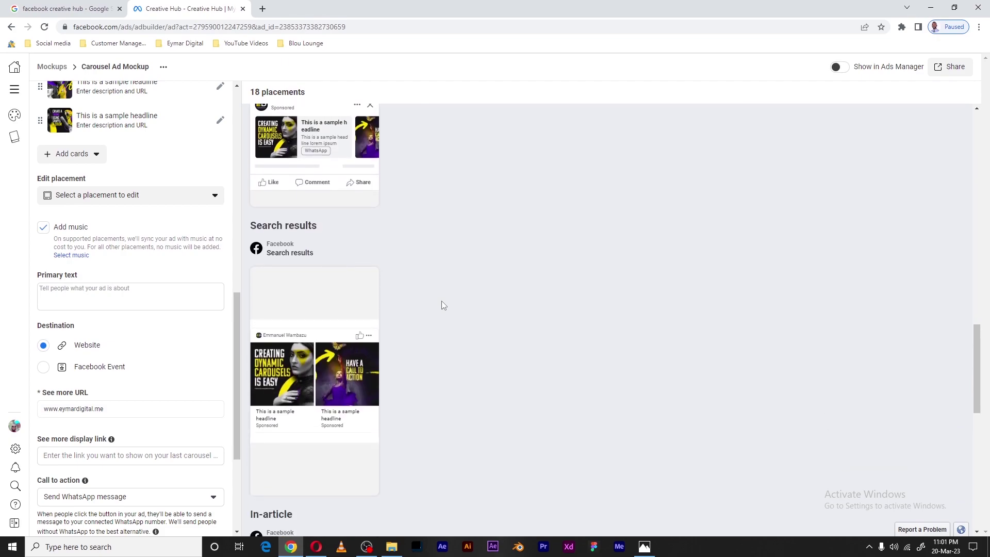
scroll(442, 301, down, 10)
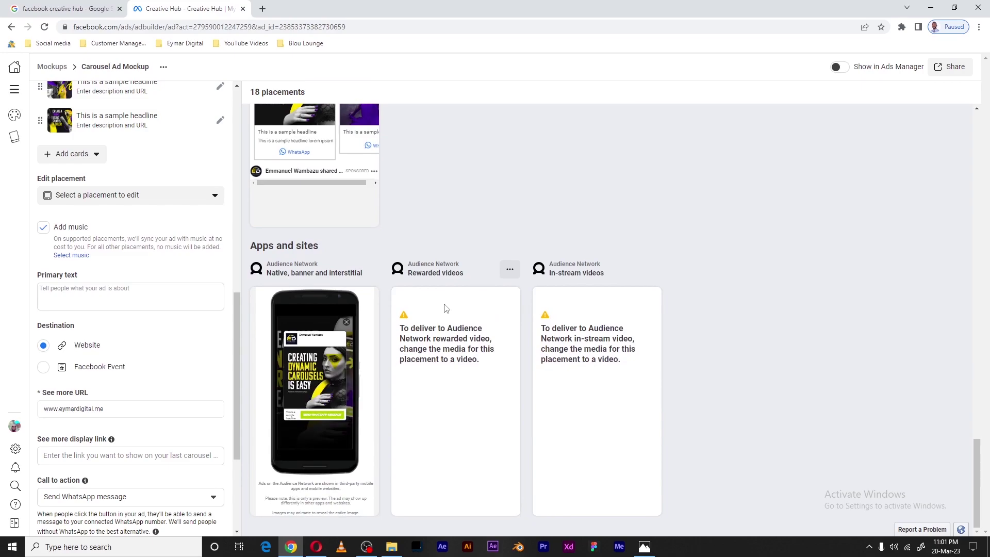
scroll(446, 309, up, 10)
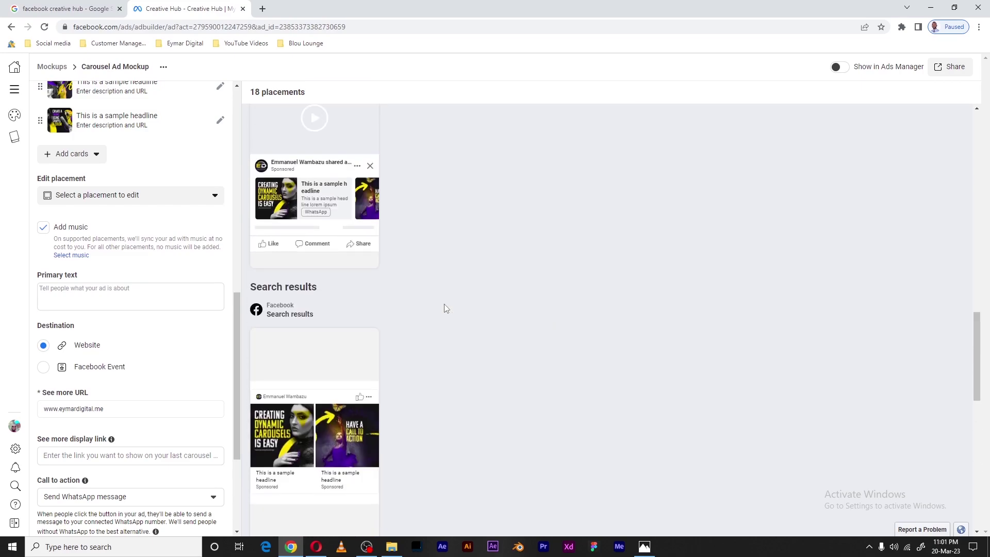
scroll(446, 308, up, 15)
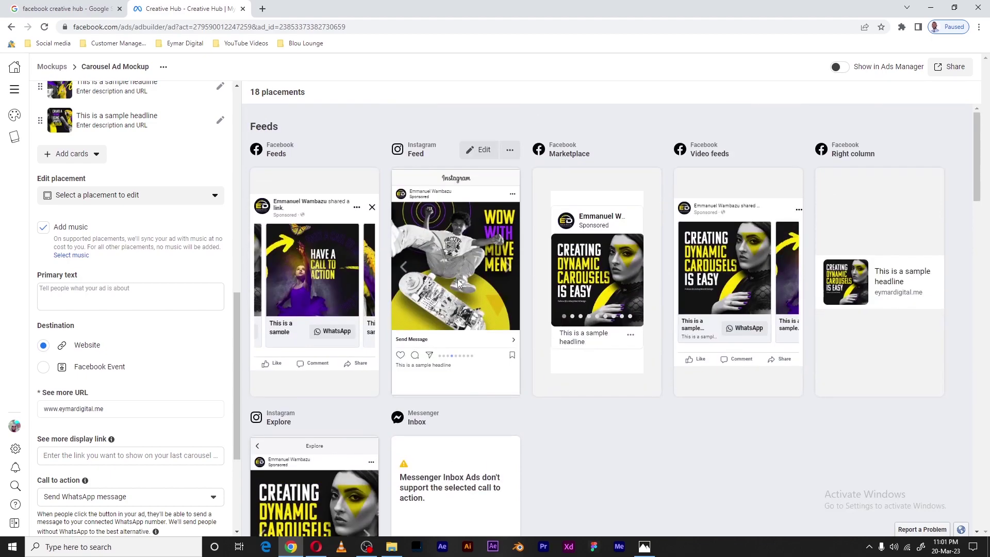
scroll(177, 198, up, 10)
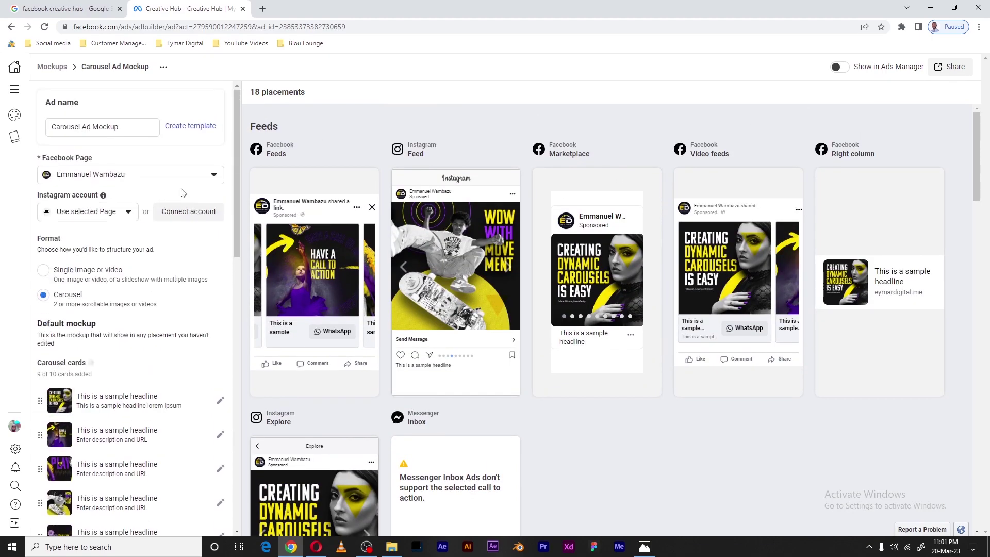
Step: Switch on Show in Ads Manager for the Carousel Ad Mockup
mouse_move(292, 227)
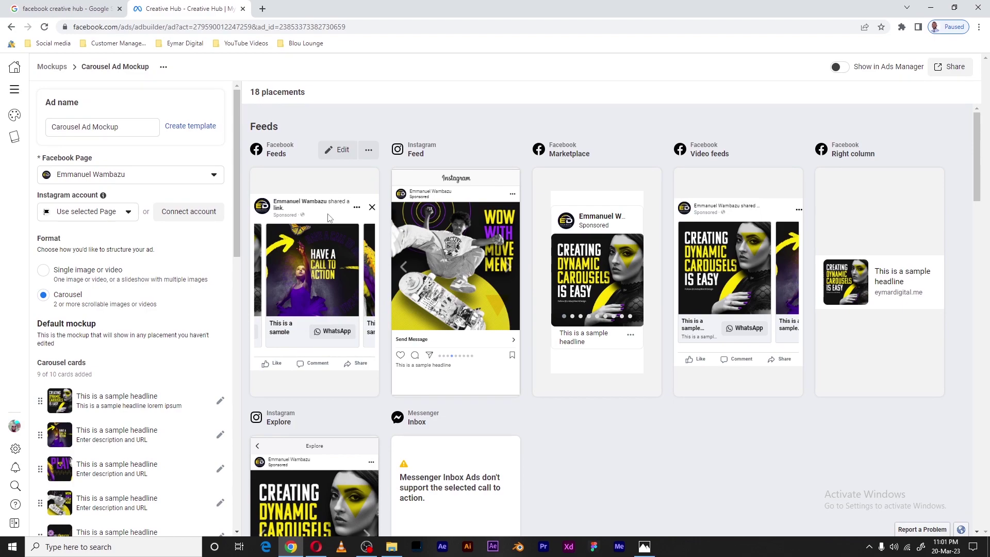
click(839, 68)
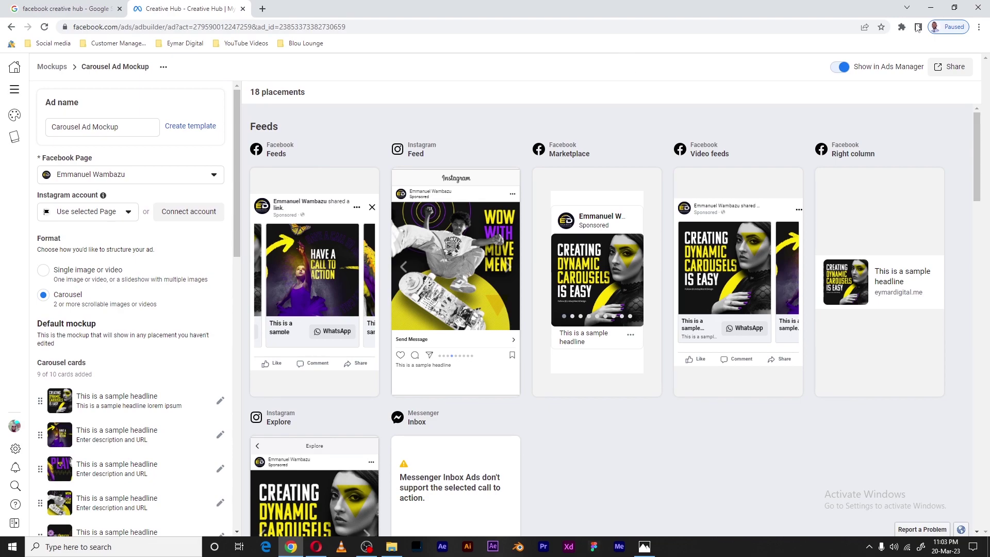
Step: Turn on link sharing for the preview, keep it active 60 days, and copy the link
click(947, 75)
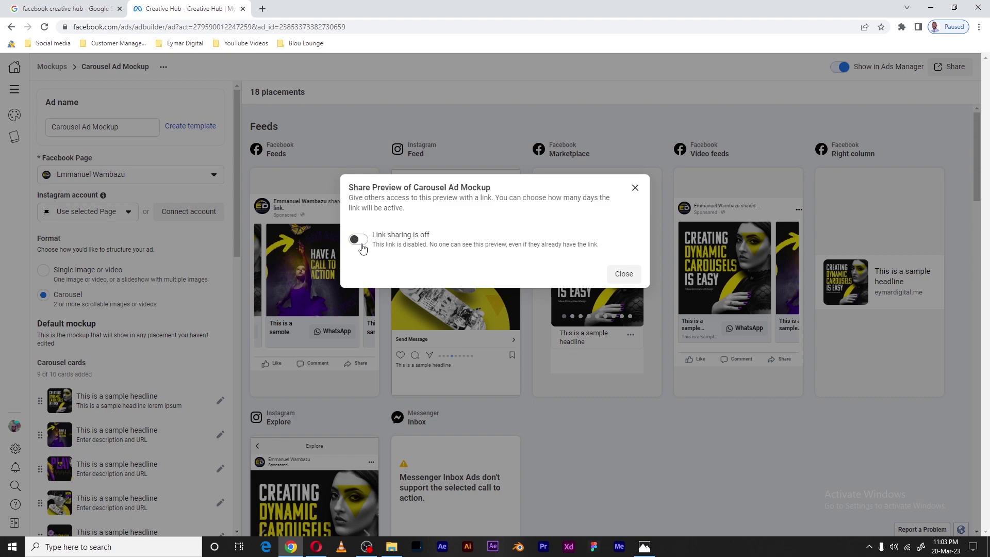
click(357, 239)
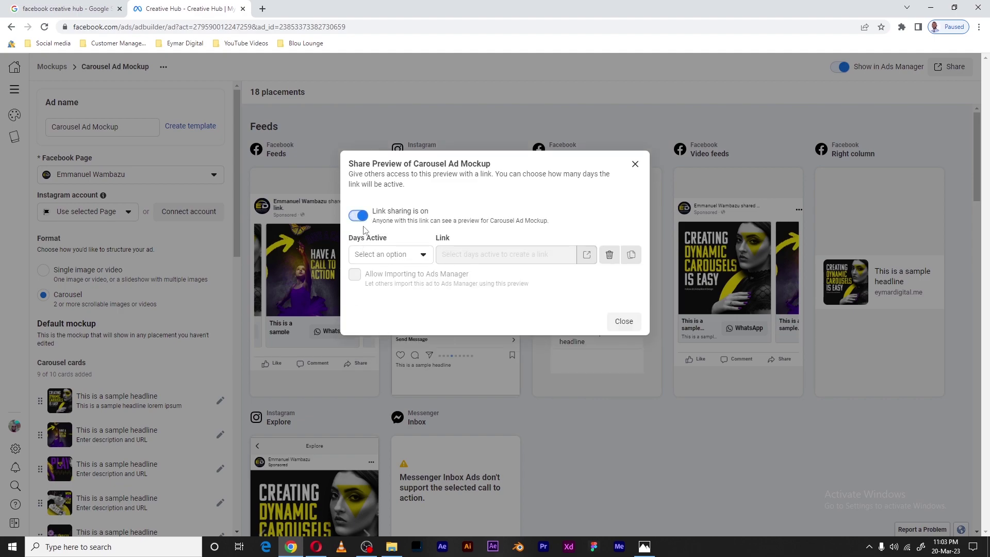
click(417, 260)
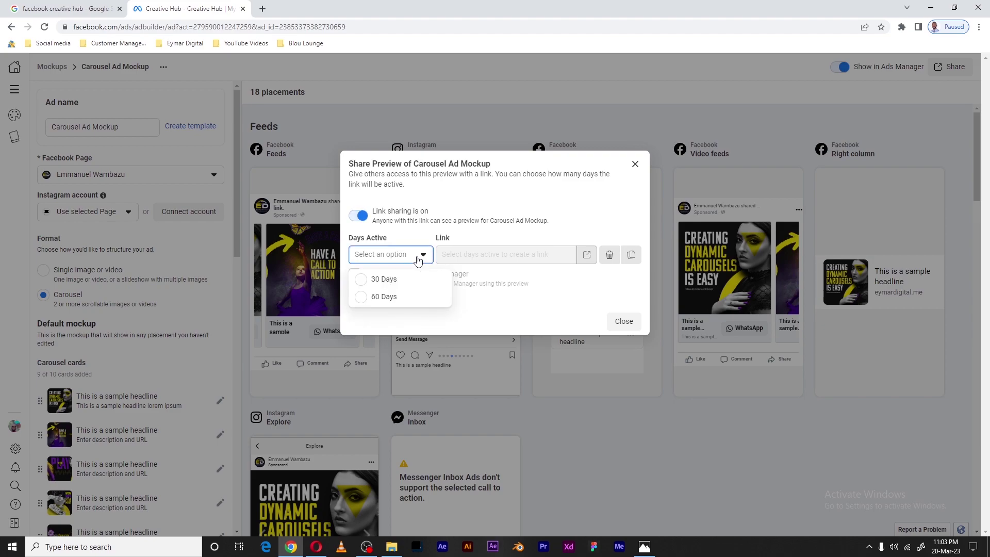
click(364, 298)
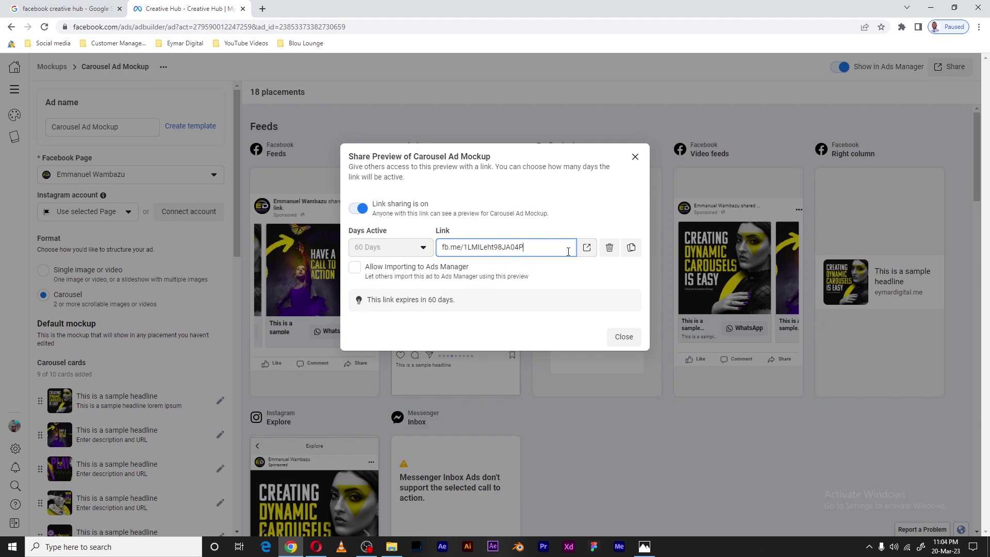
click(632, 248)
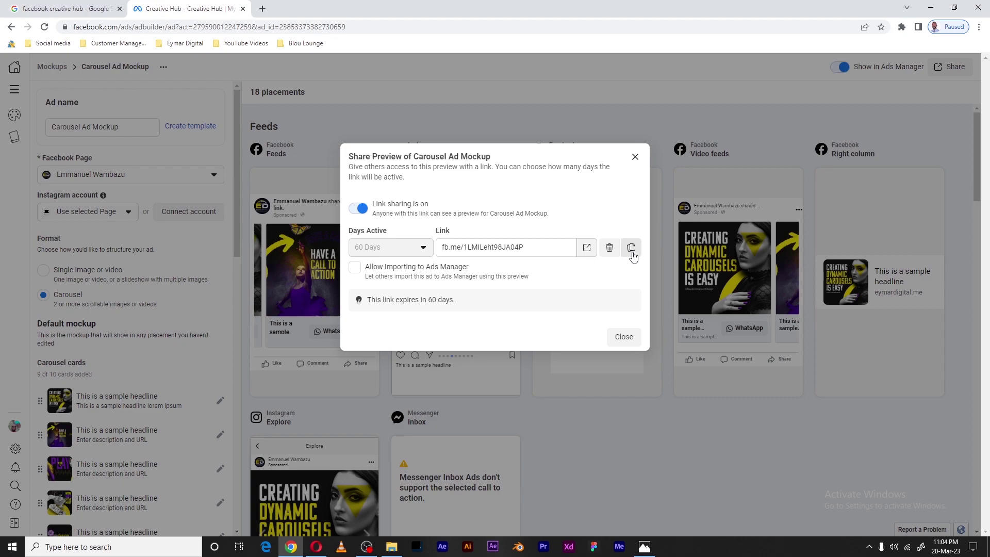
Step: Send the copied preview link in a WhatsApp Web chat in Opera, then open it
click(320, 552)
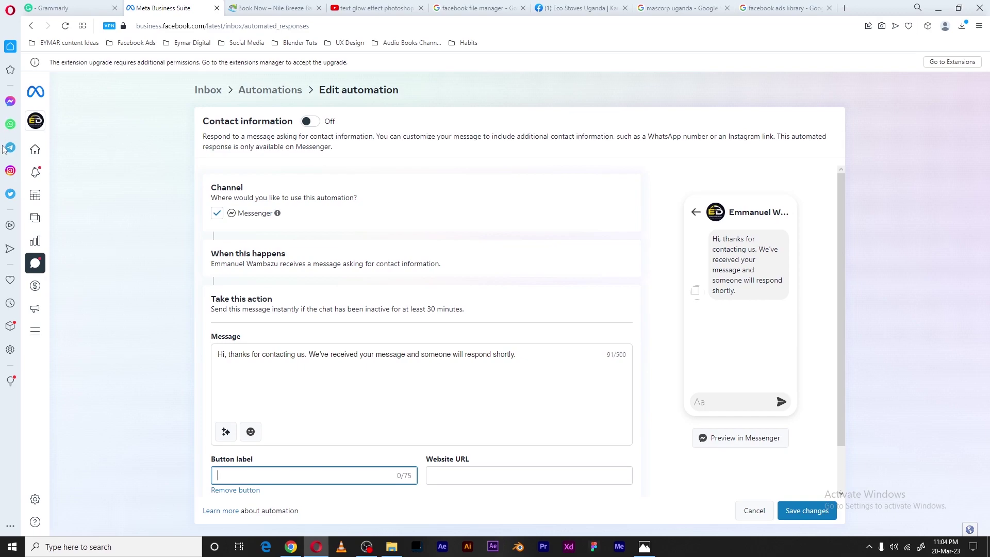
click(10, 124)
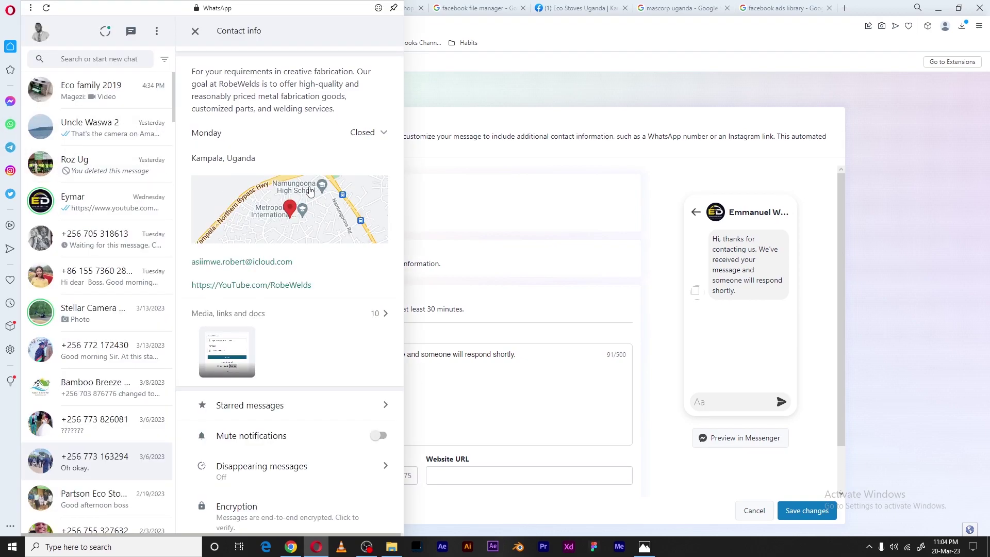
click(87, 214)
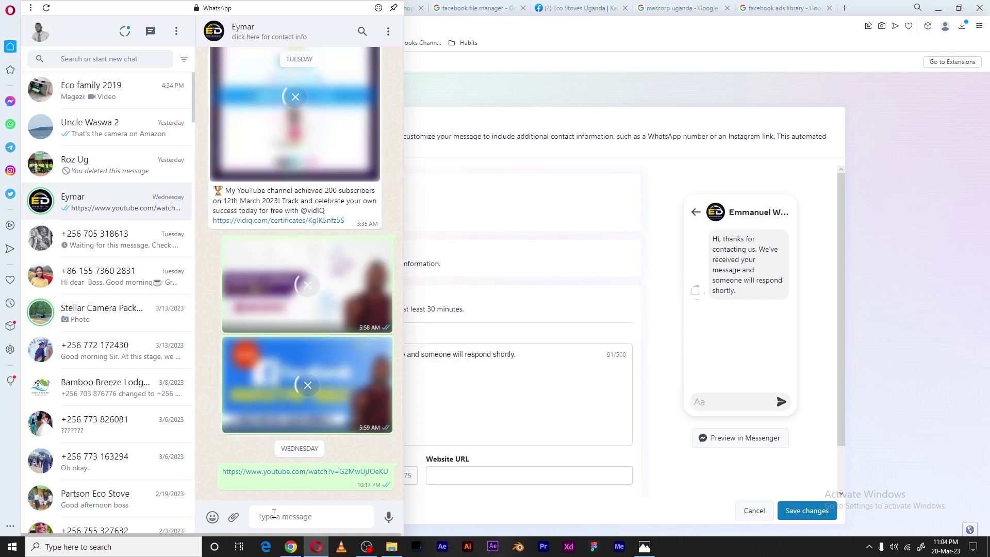
key(ctrl+v)
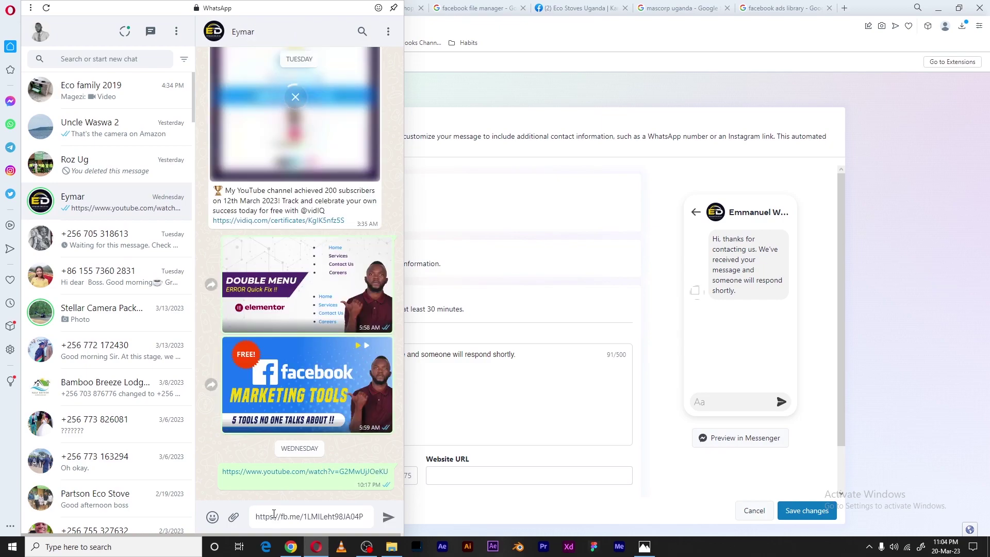
key(Return)
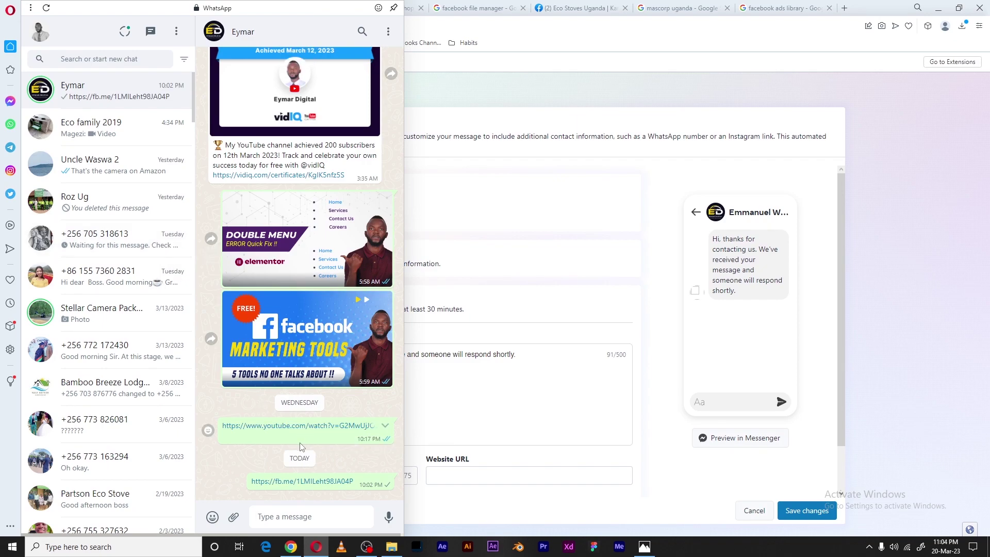
click(314, 481)
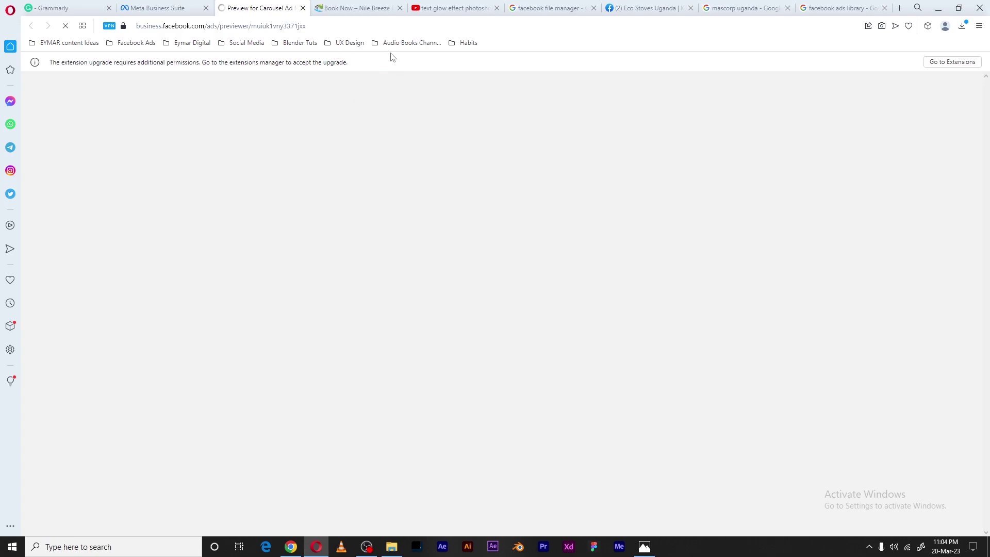
Step: Close the five extra browser tabs and check the loaded preview's placements and 60-day expiry notice
click(401, 8)
click(400, 8)
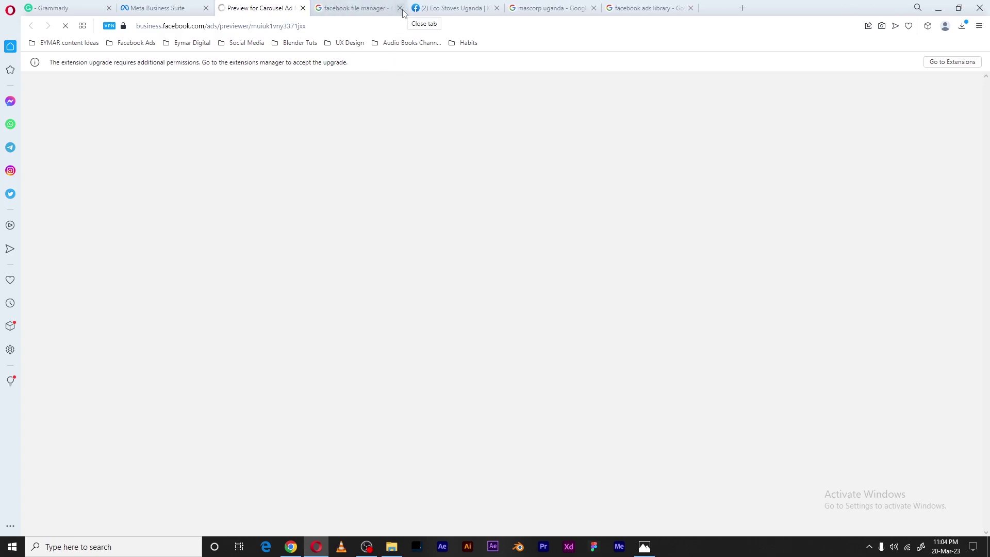
click(400, 9)
click(400, 8)
click(400, 9)
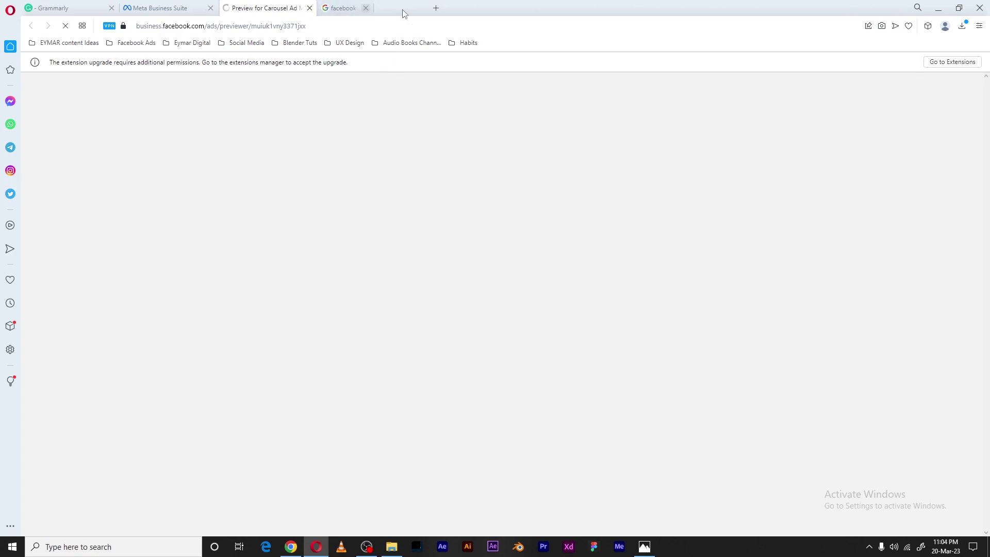
click(400, 9)
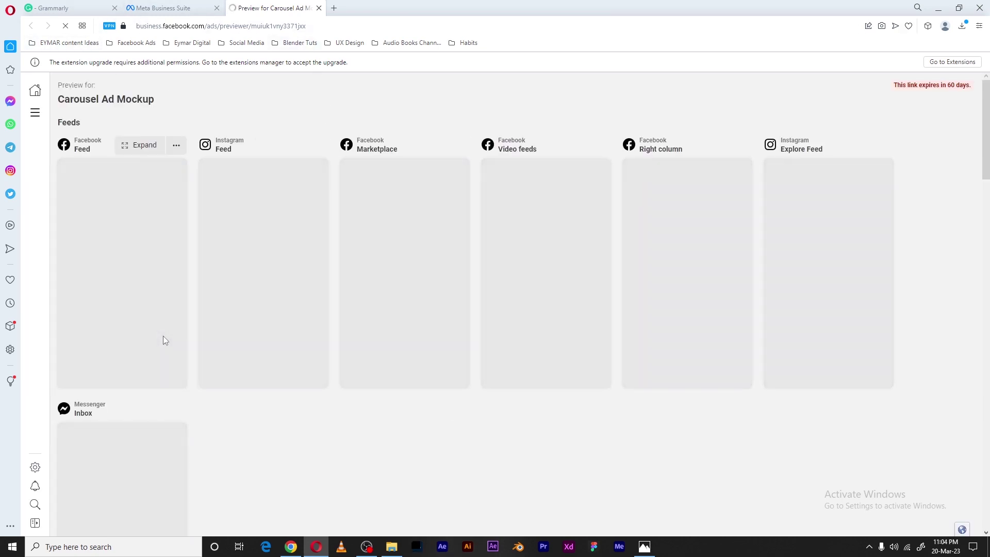
mouse_move(259, 213)
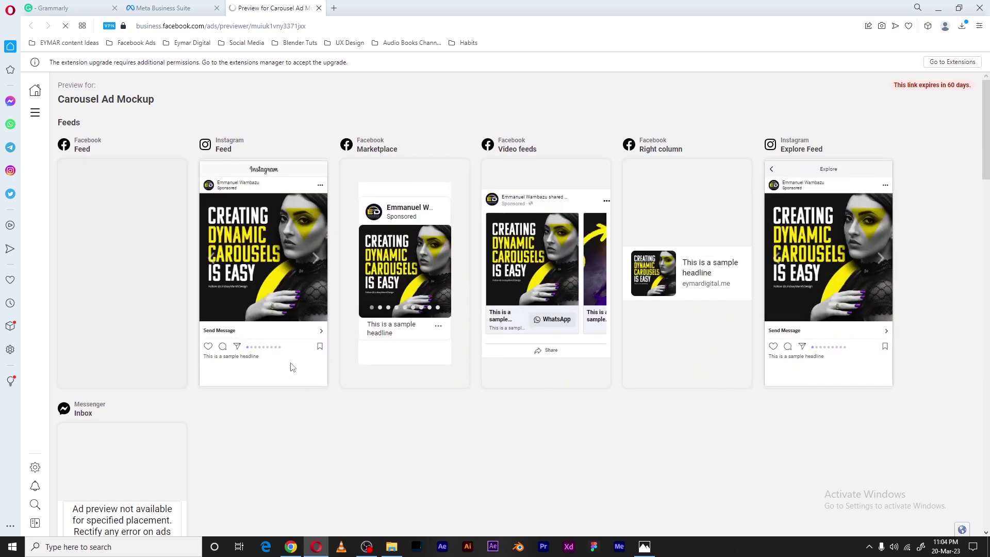
scroll(276, 210, down, 3)
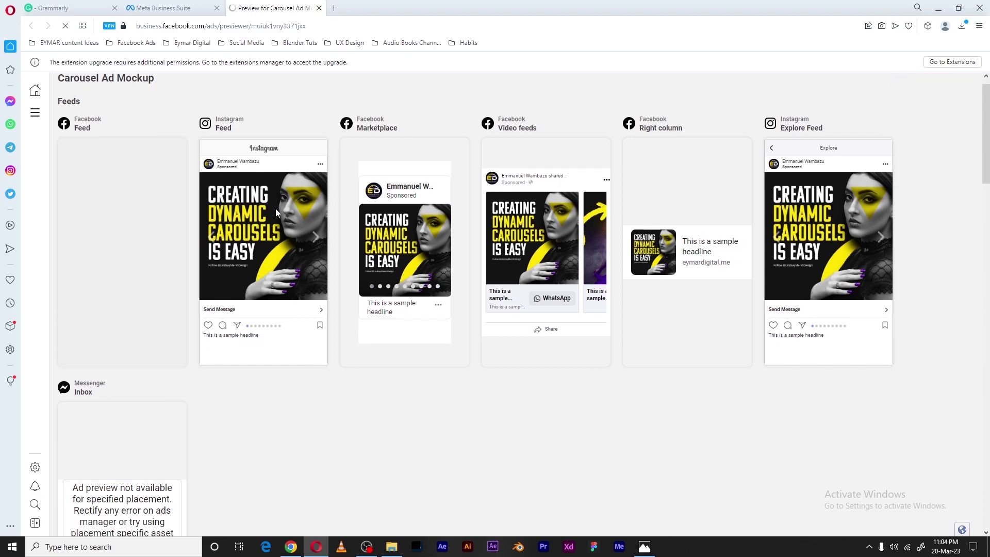
scroll(274, 209, up, 3)
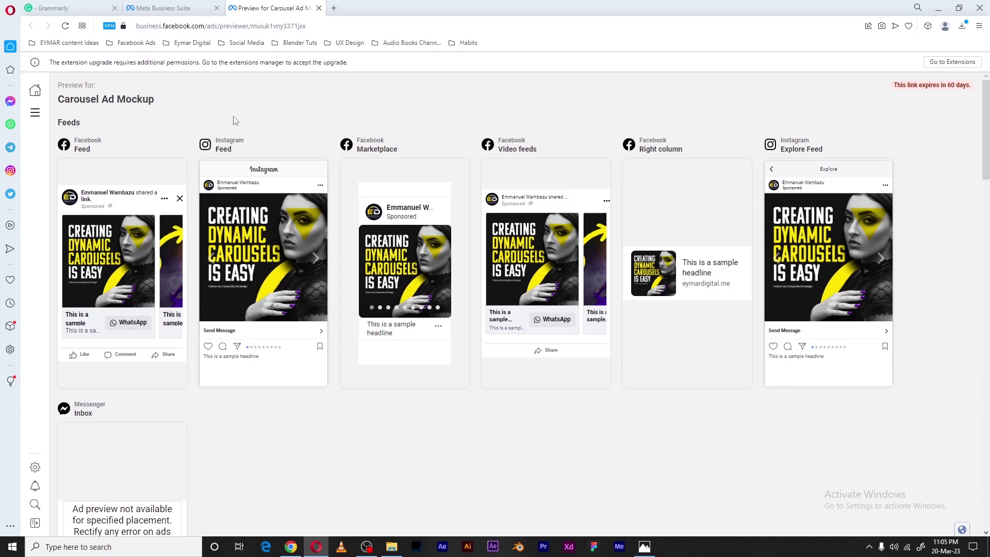
Step: Back in Chrome, close the Share Preview dialog and return to the Mockups list
click(291, 547)
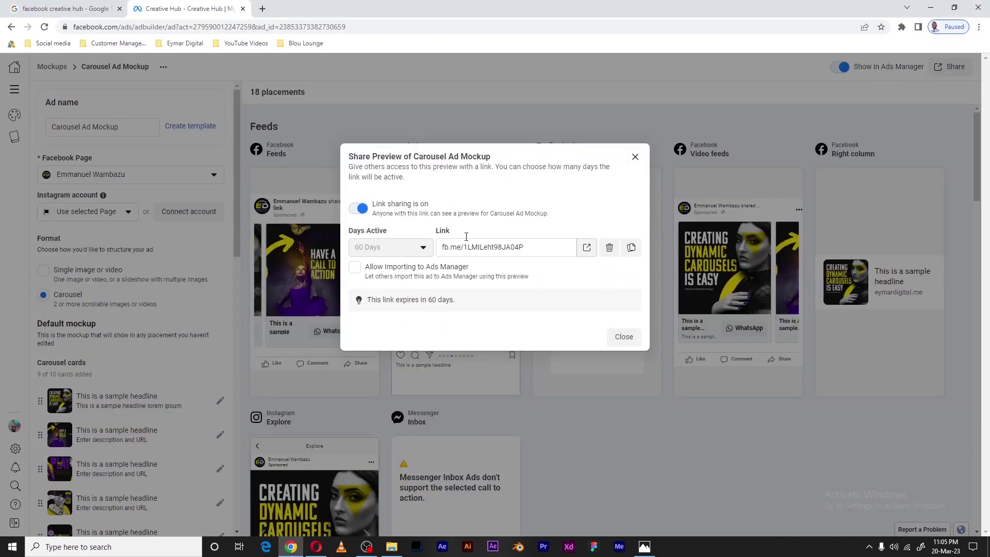
click(635, 157)
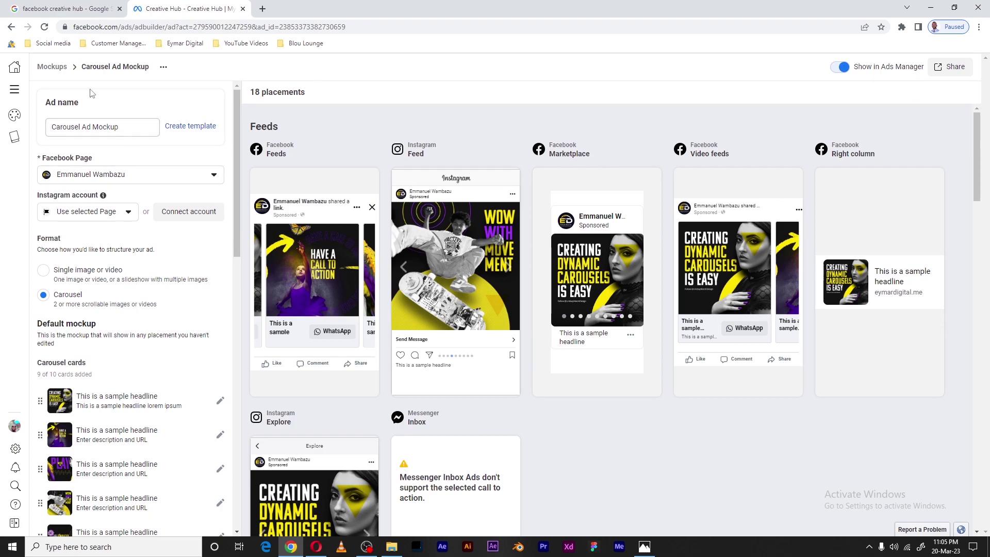
click(53, 66)
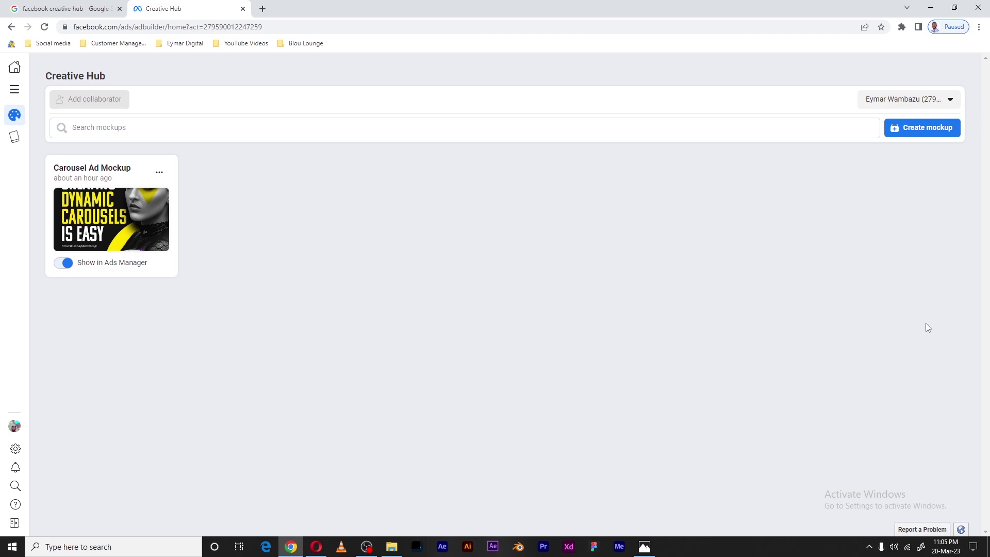
mouse_move(107, 100)
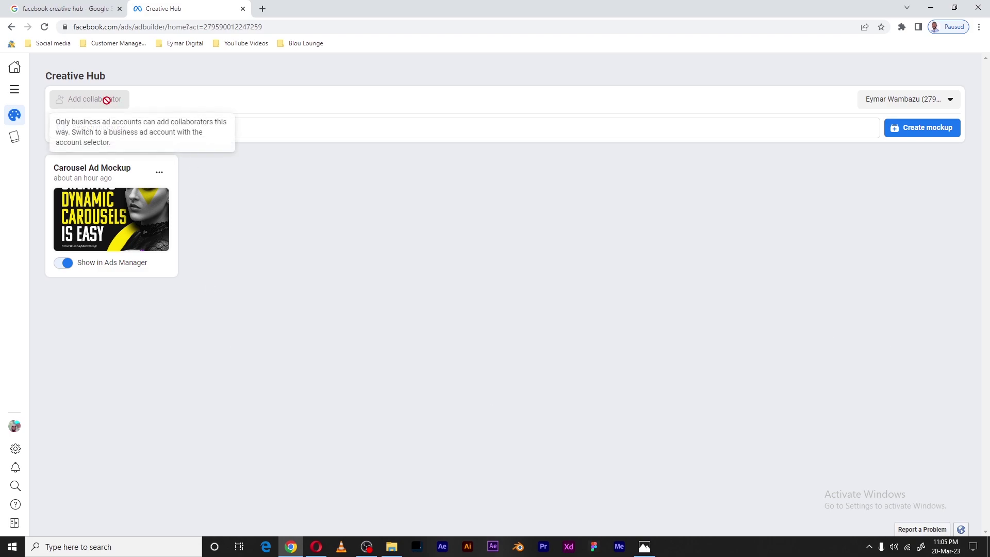